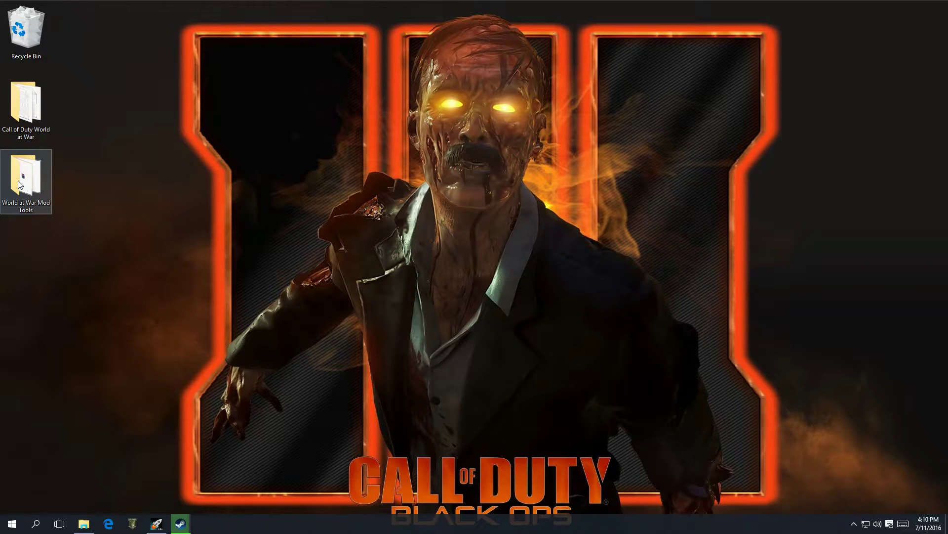
Step: Open the World at War Mod Tools folder to view archive parts Waw_ModTools_Part_1 through Part_6
double_click(20, 185)
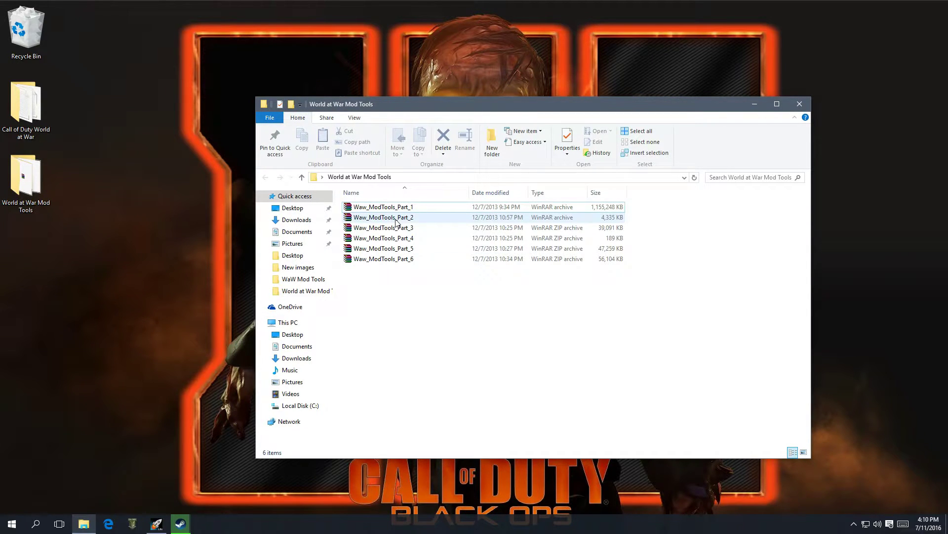
click(385, 207)
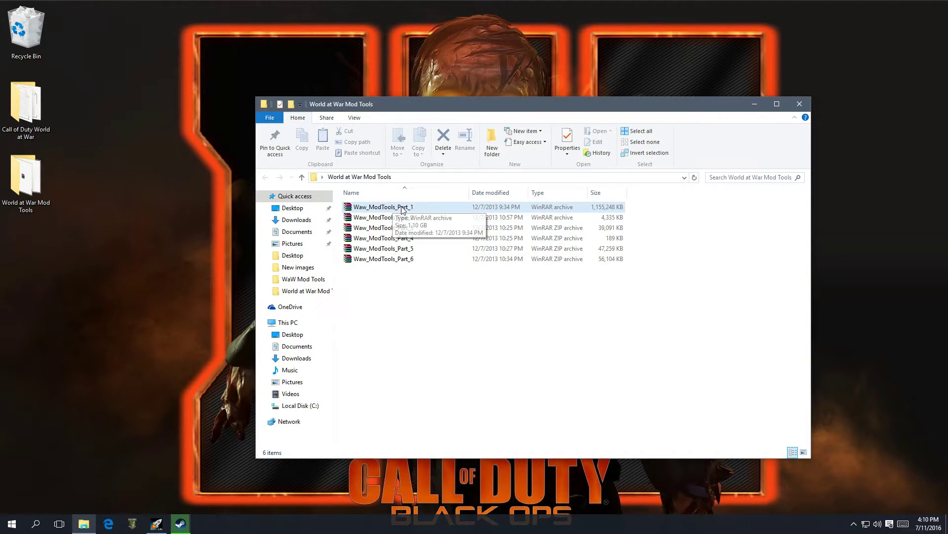
click(413, 269)
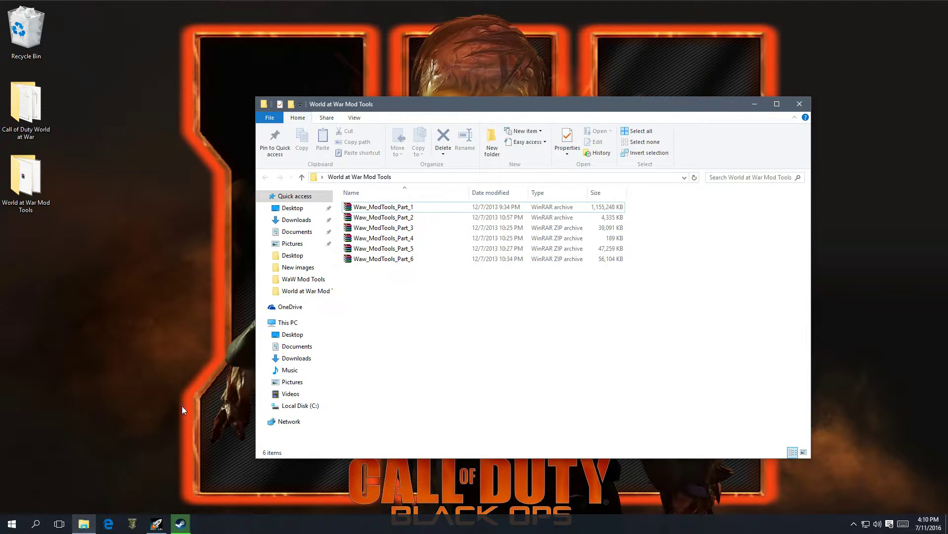
right_click(80, 524)
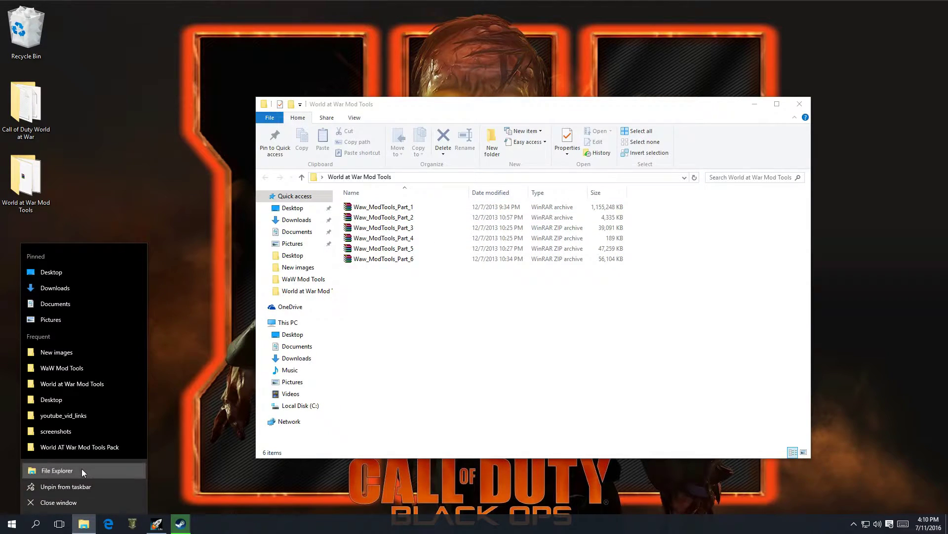
Step: Open C:\Program Files (x86)\Steam\steamapps\common\Call of Duty World at War in a second window, snapped left
click(81, 468)
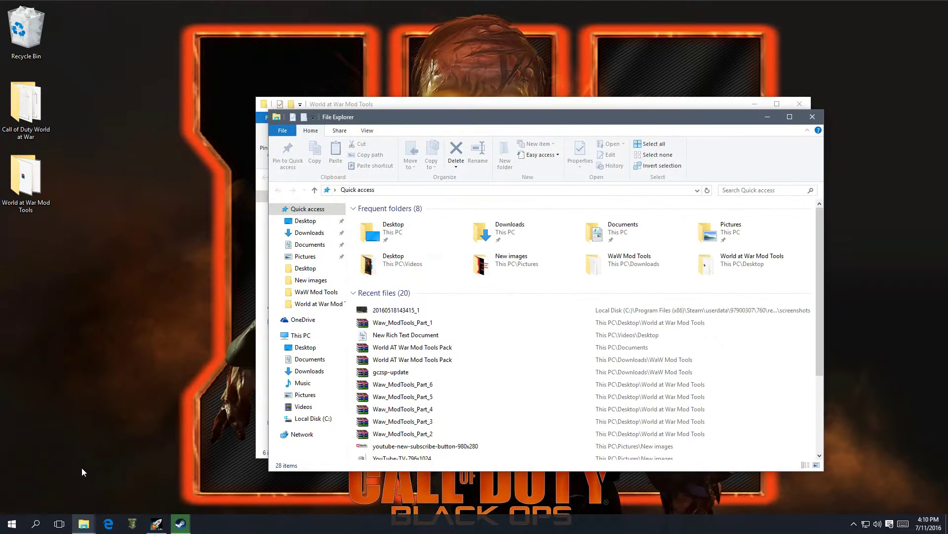
click(314, 419)
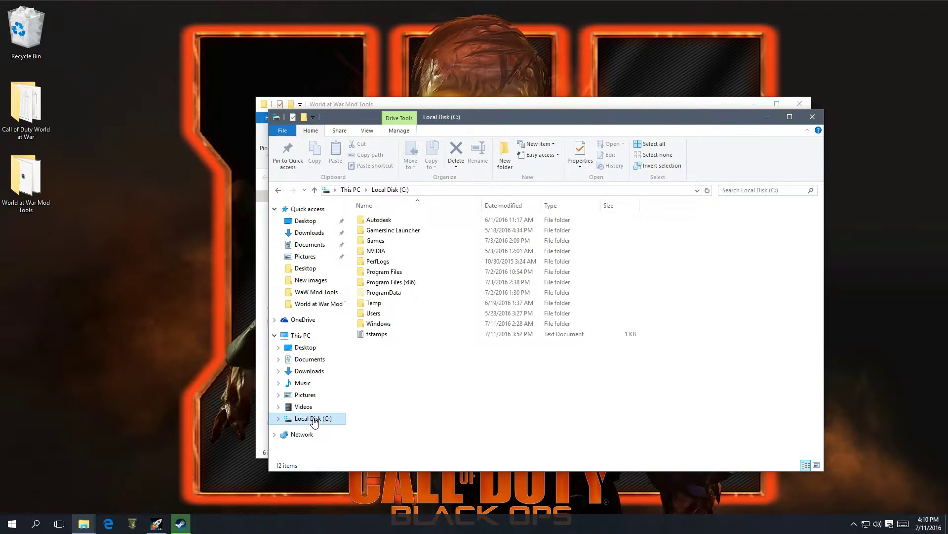
double_click(399, 283)
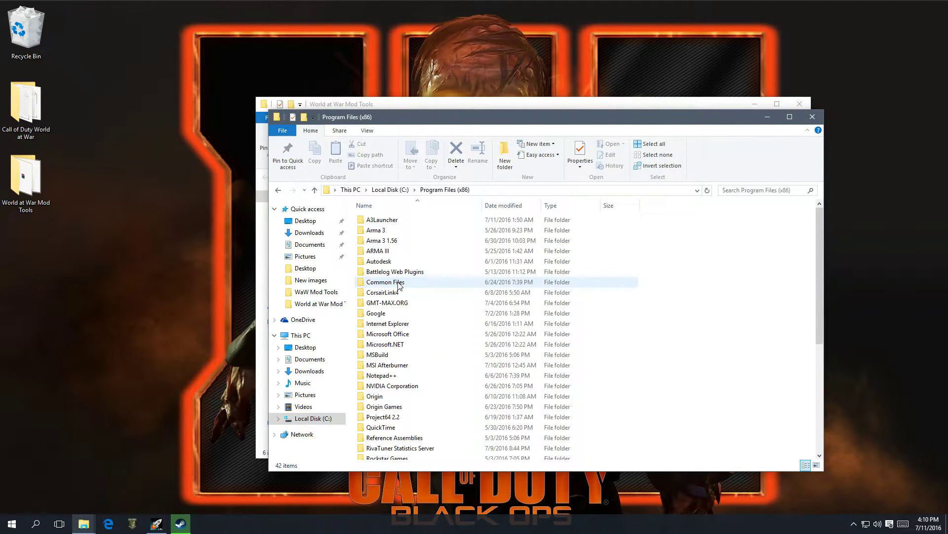
scroll(403, 387, down, 4)
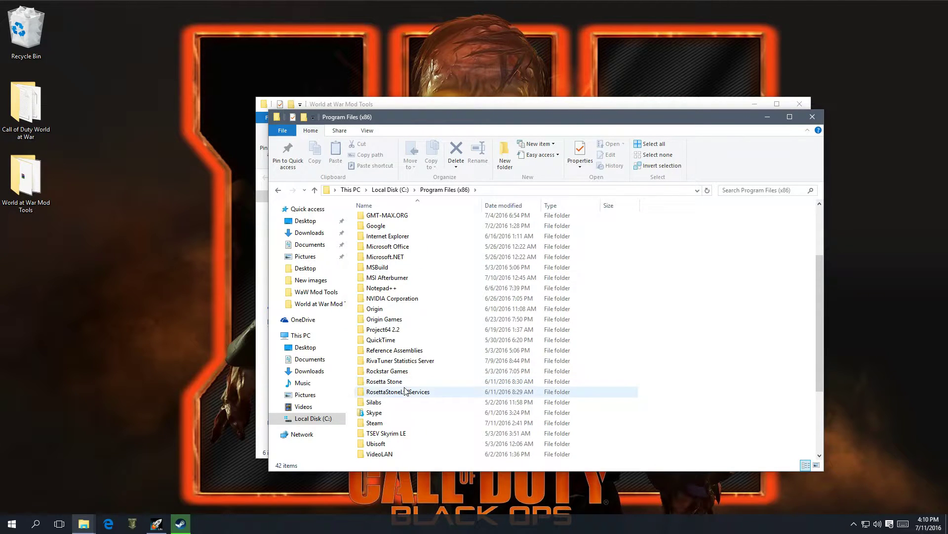
double_click(387, 425)
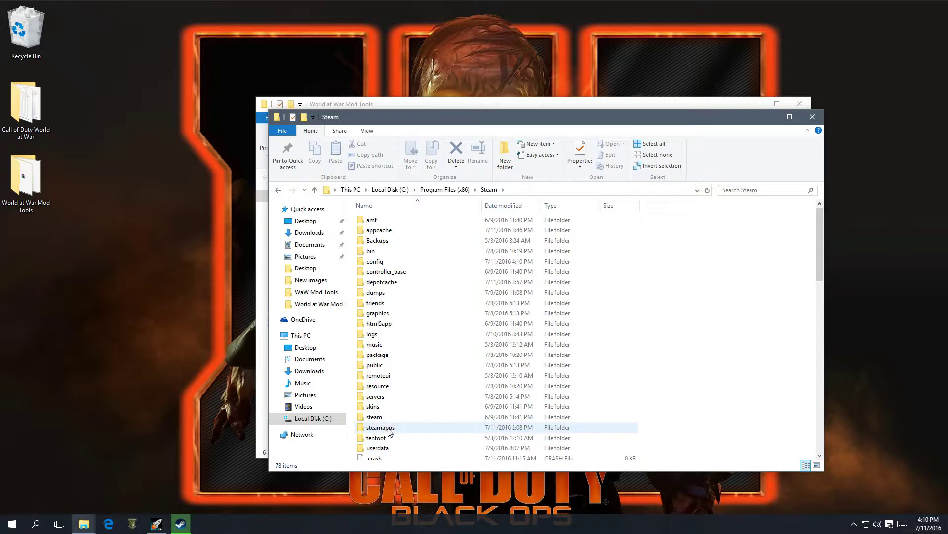
double_click(389, 430)
double_click(389, 221)
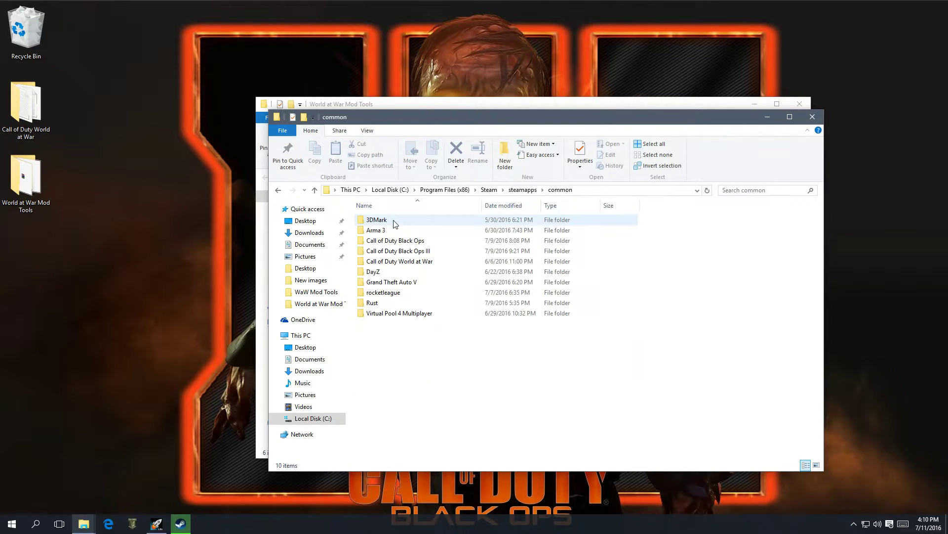
double_click(385, 262)
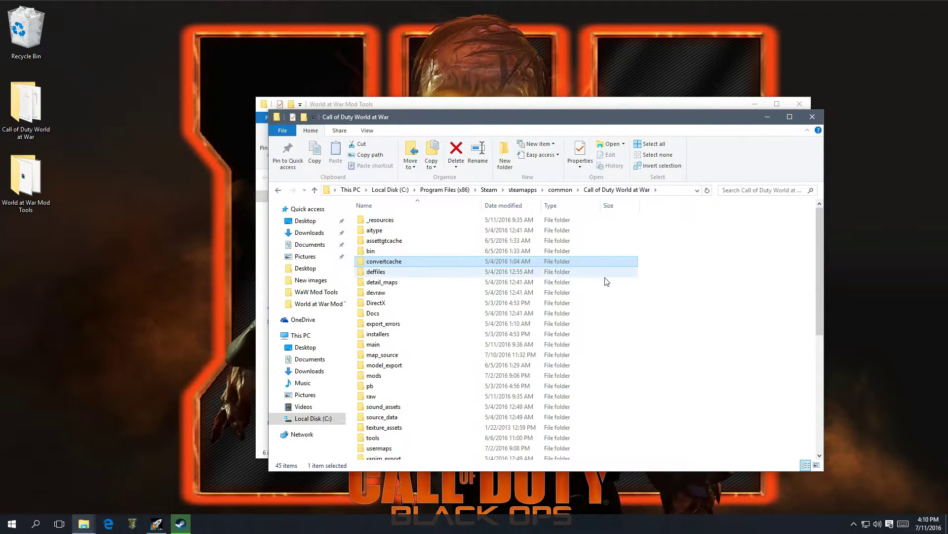
drag(610, 121, 0, 72)
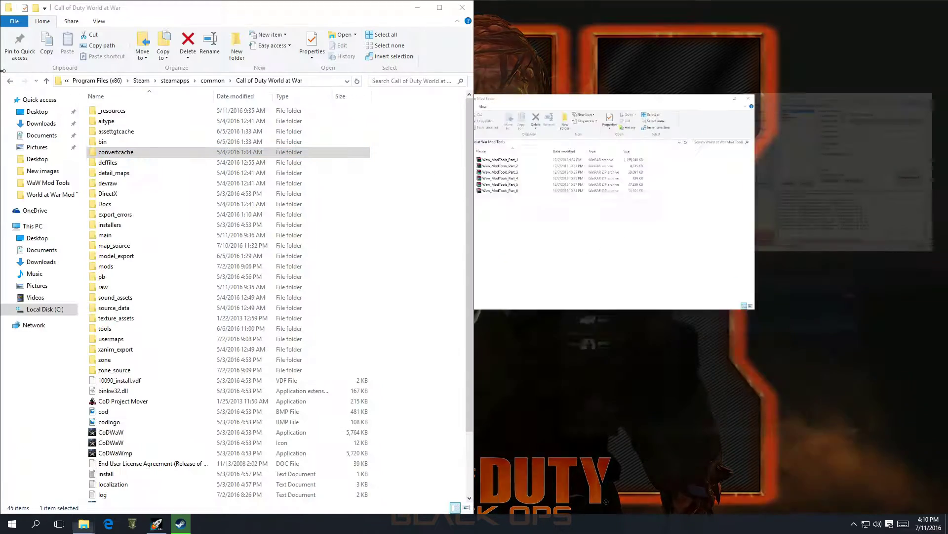
Step: Snap the Mod Tools folder right, open Waw_ModTools_Part_1.rar in WinRAR, and select all its contents
click(611, 106)
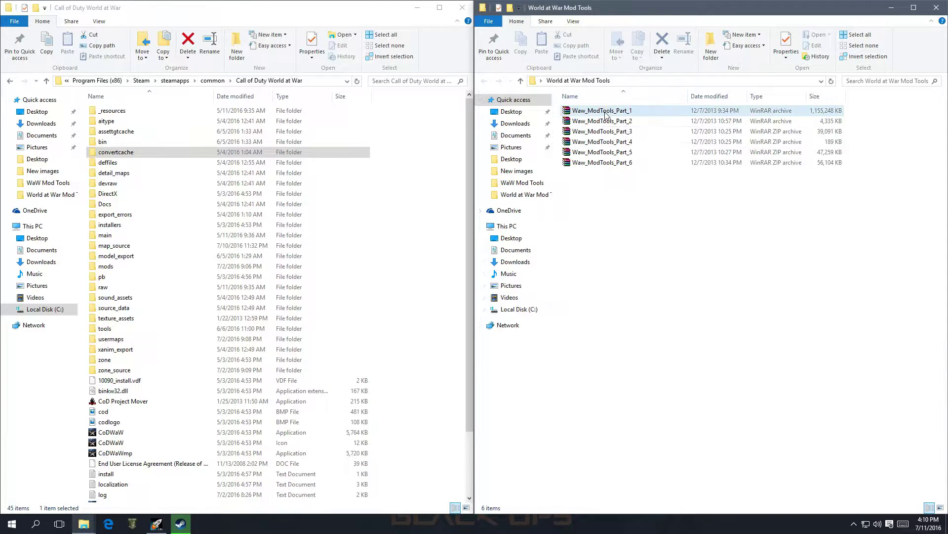
double_click(606, 113)
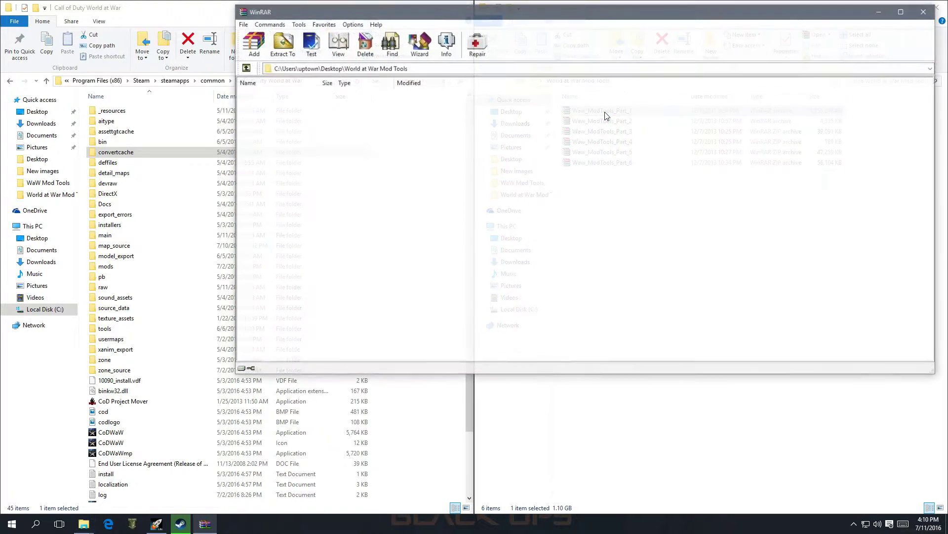
drag(618, 11, 857, 160)
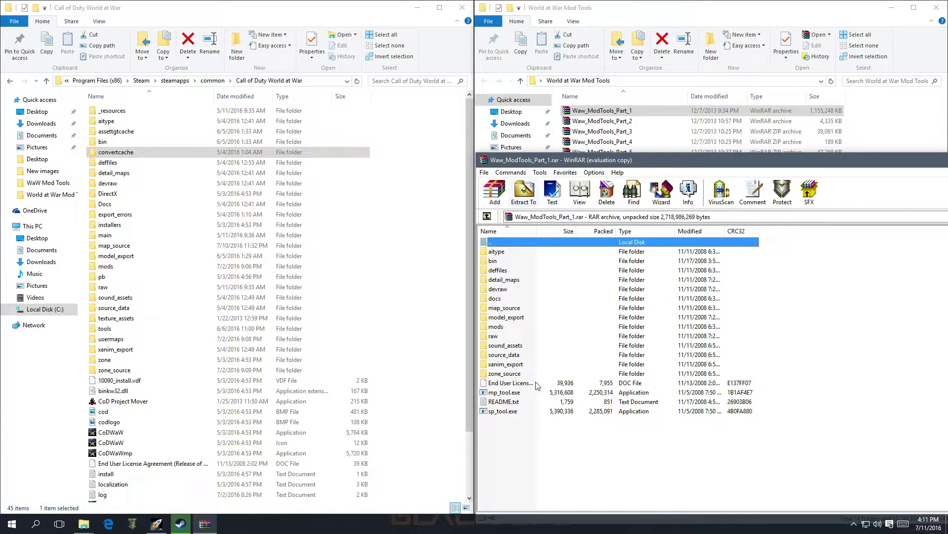
drag(512, 455, 541, 250)
Step: Drag the archive contents toward the game folder, abandon the copy, close WinRAR, and select Part_2
drag(594, 343, 424, 447)
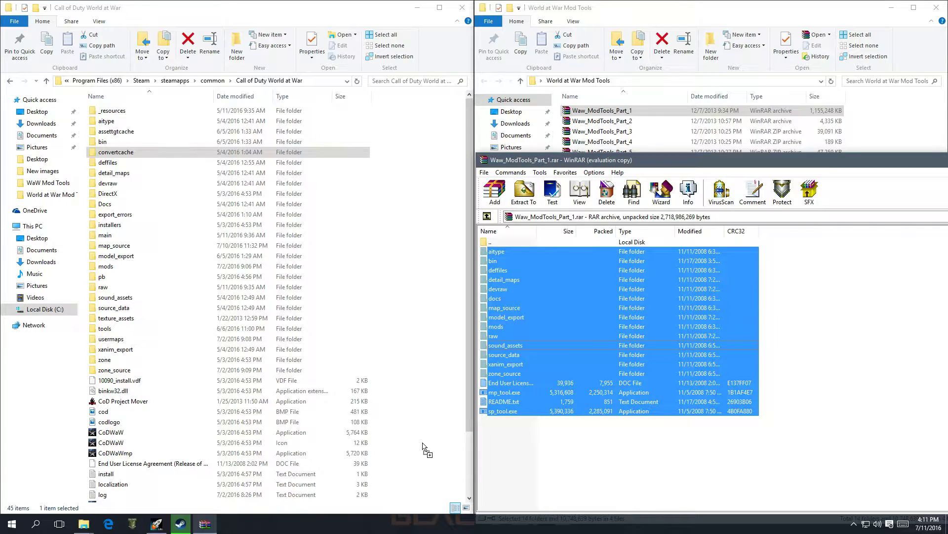
mouse_move(424, 447)
mouse_down()
mouse_move(171, 322)
mouse_move(170, 214)
mouse_move(186, 145)
mouse_move(186, 275)
mouse_move(201, 323)
mouse_move(284, 388)
mouse_move(346, 259)
mouse_move(279, 91)
mouse_move(336, 157)
mouse_move(314, 105)
mouse_move(287, 80)
mouse_move(409, 448)
mouse_move(435, 457)
mouse_up()
drag(435, 460, 618, 420)
drag(848, 163, 456, 178)
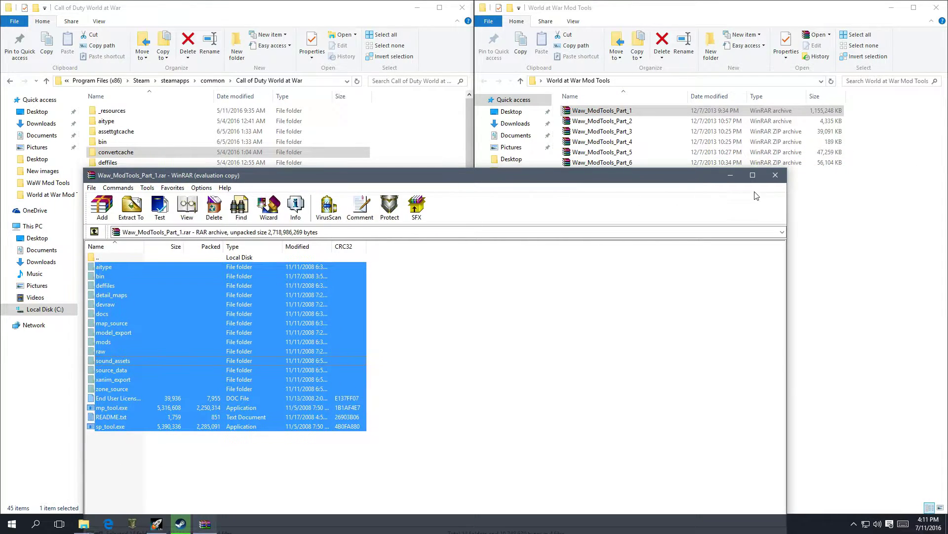
click(776, 175)
click(640, 121)
click(640, 126)
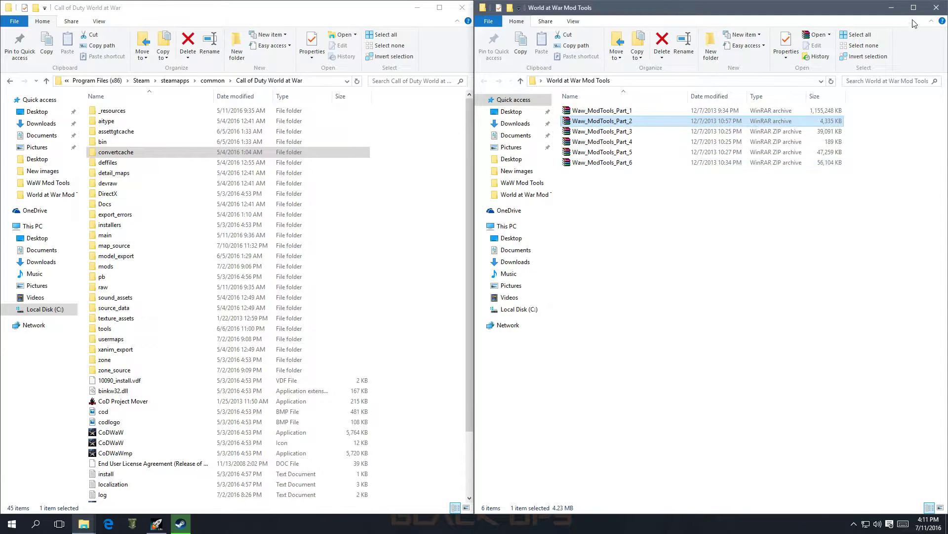
Step: Close the Mod Tools window, maximise the game folder window, and open its bin folder
click(937, 7)
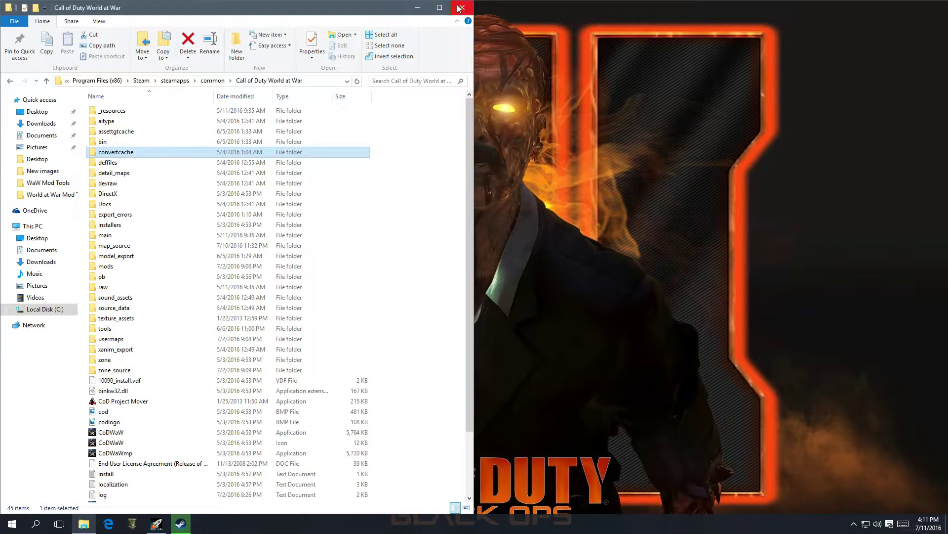
double_click(265, 11)
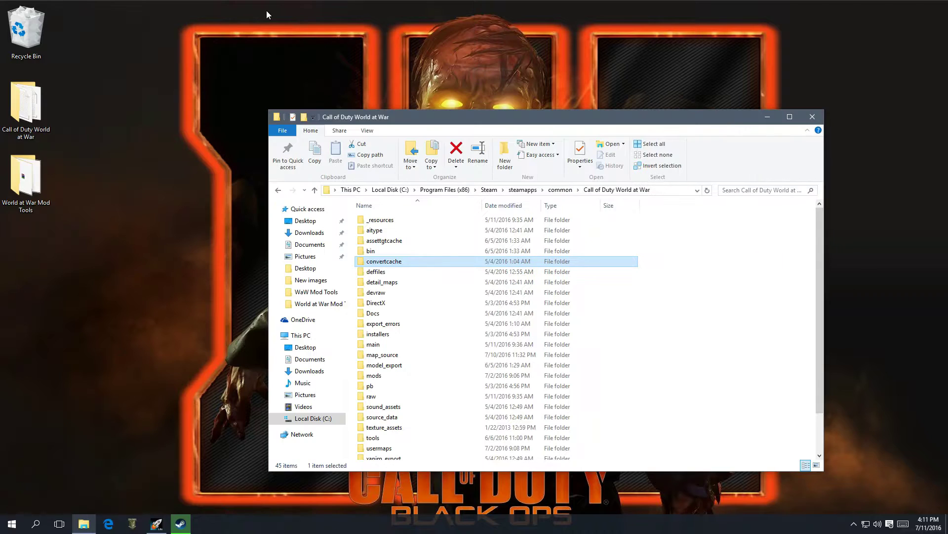
double_click(541, 121)
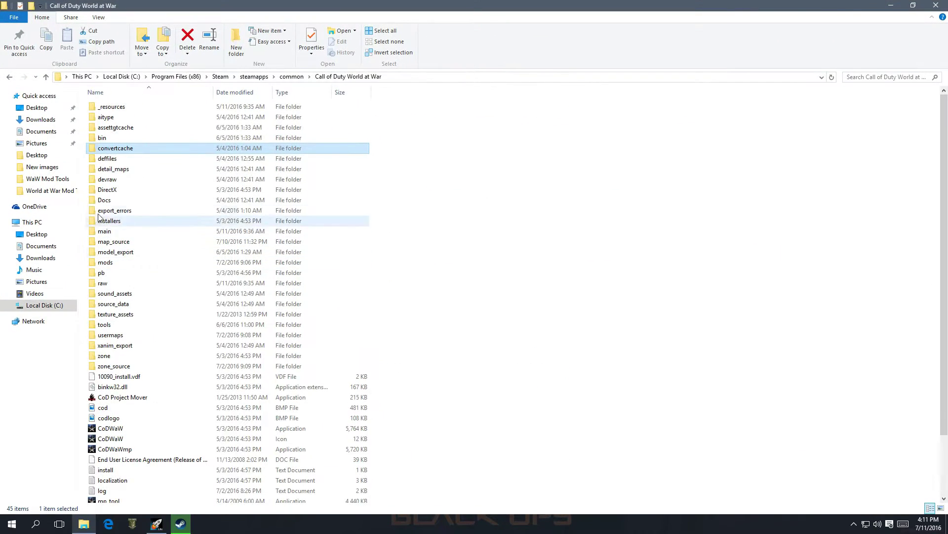
double_click(123, 137)
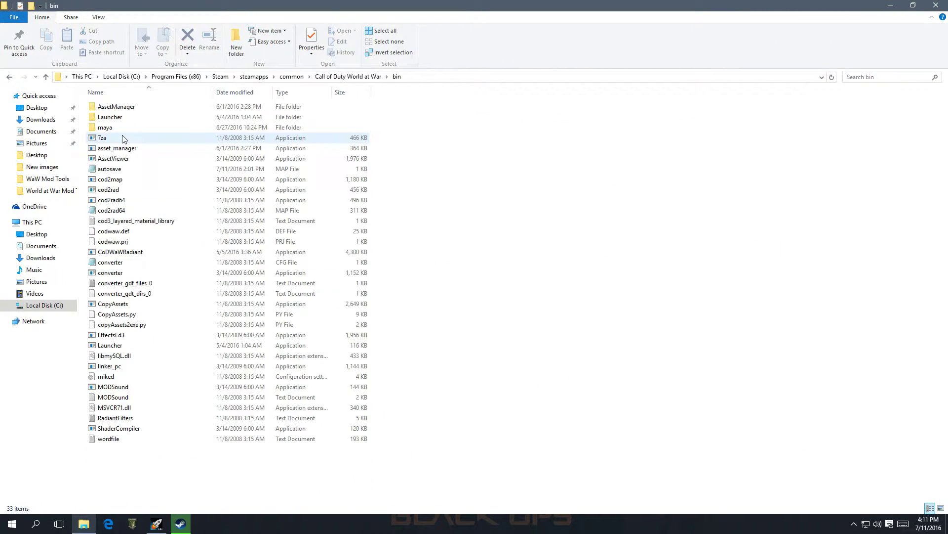
Step: Locate the Launcher and CoDWaWRadiant applications among the bin folder files
click(118, 346)
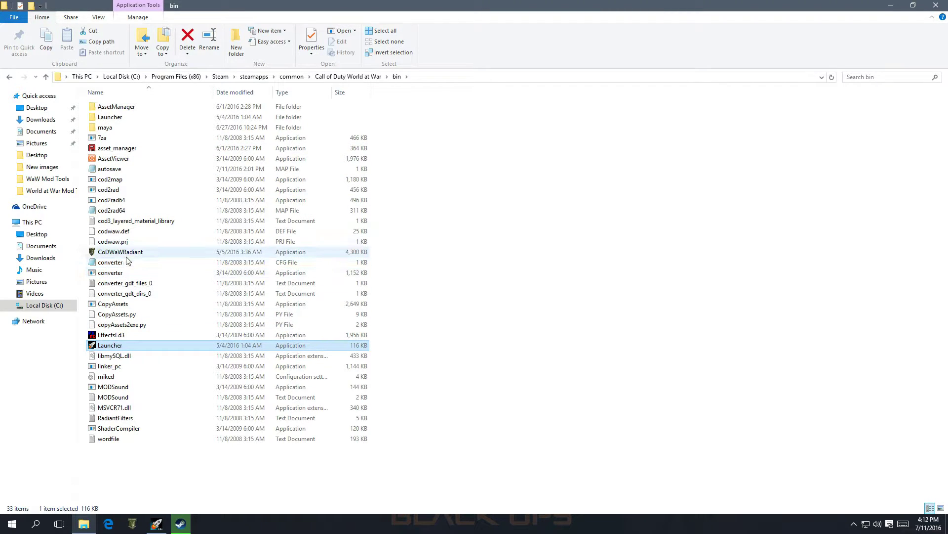
click(131, 255)
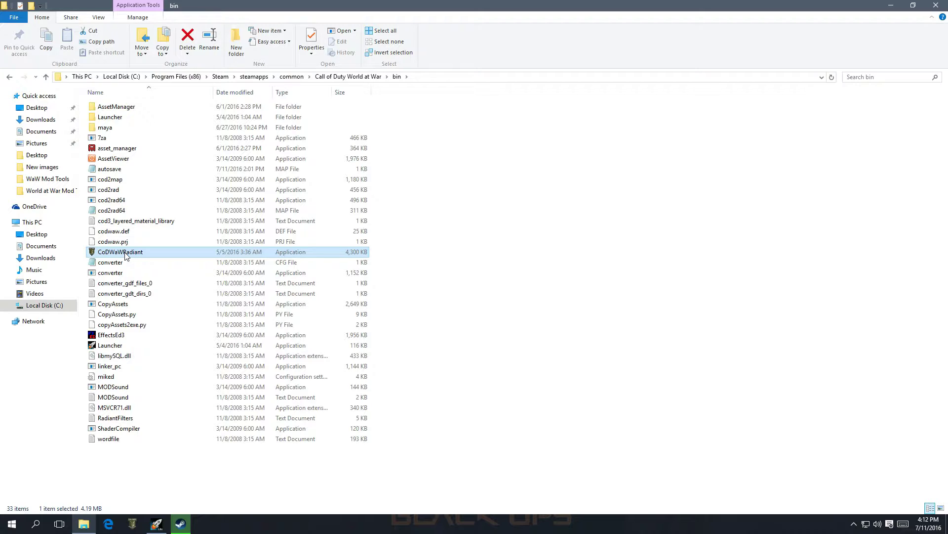
click(122, 346)
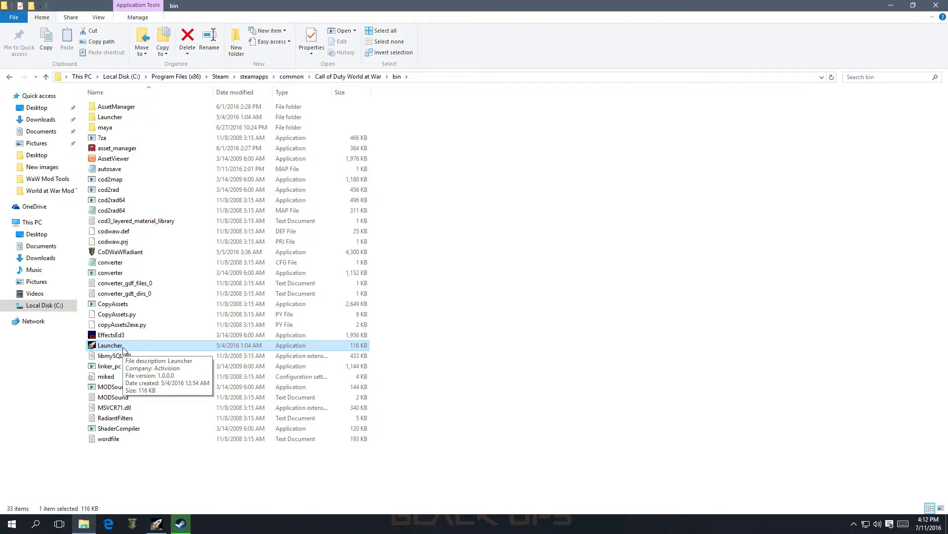
click(172, 254)
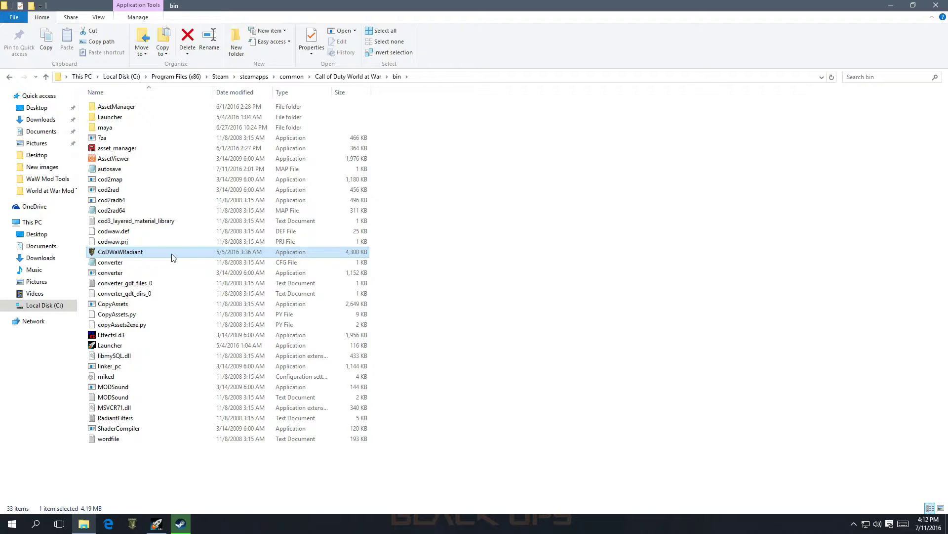
Step: Set CoDWaWRadiant to run as administrator in its Compatibility properties
right_click(173, 257)
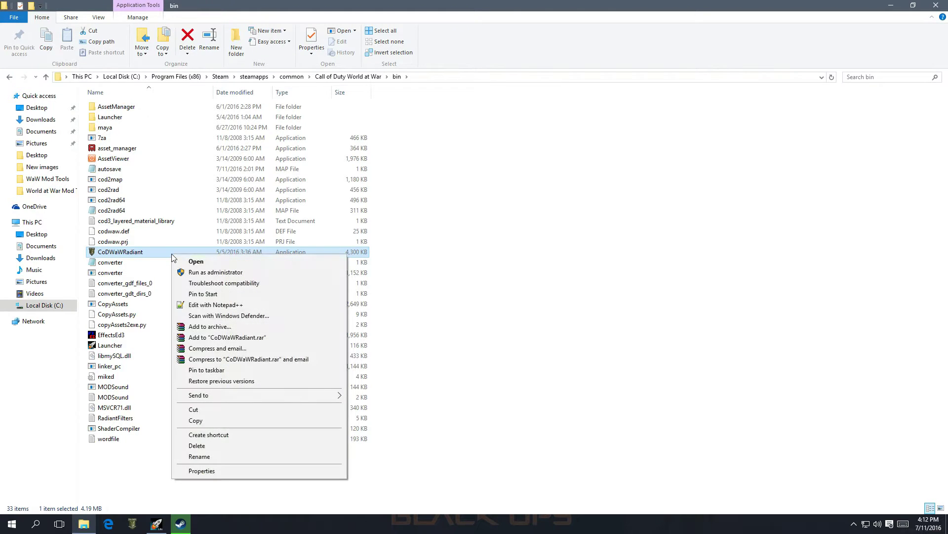
click(188, 471)
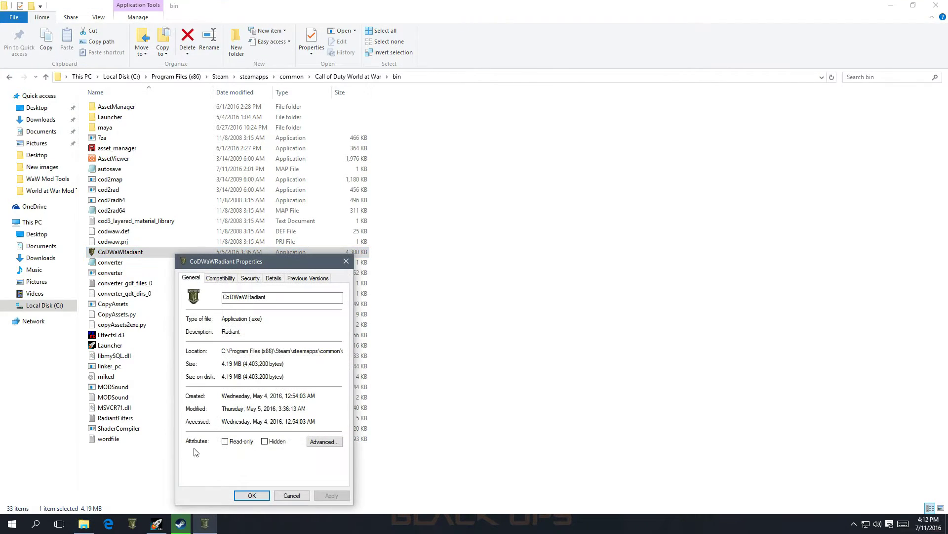
click(231, 279)
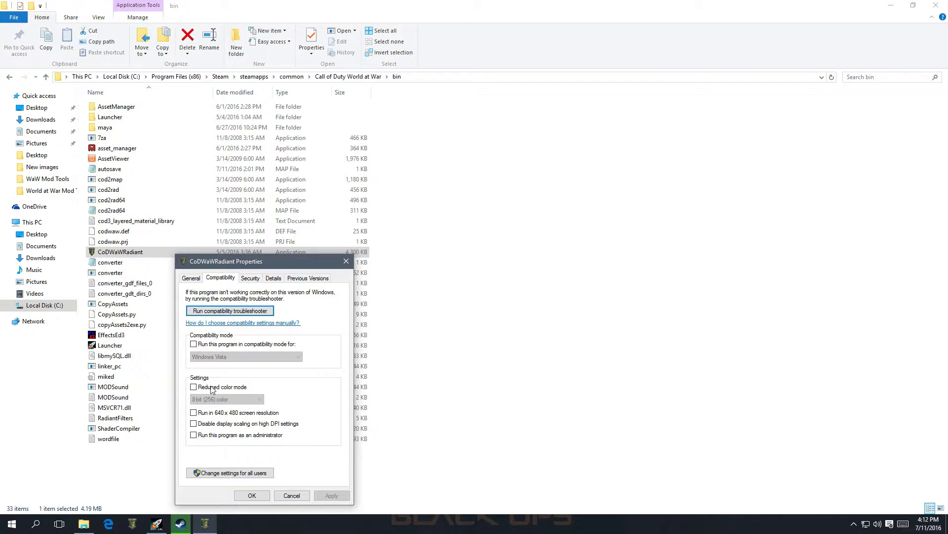
click(207, 437)
click(331, 496)
click(250, 495)
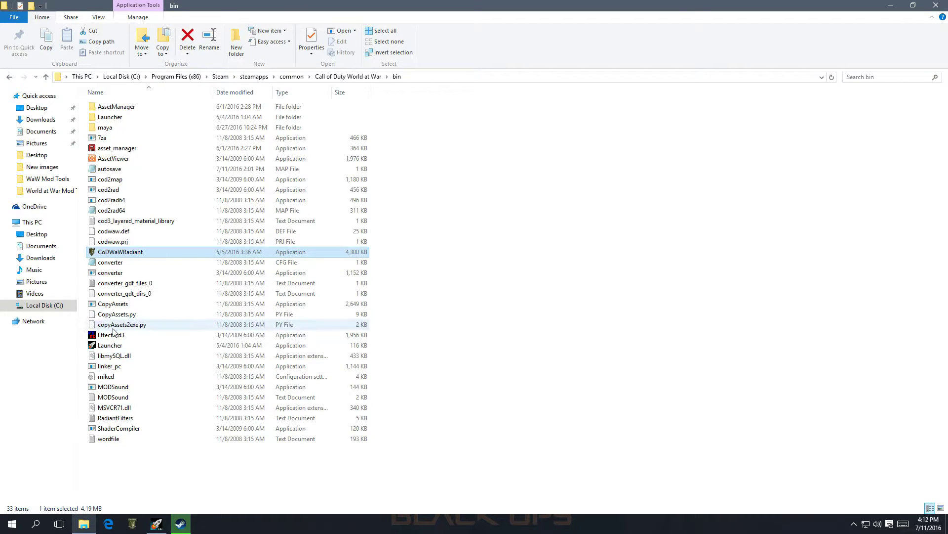
Step: Set Launcher to run as administrator in its Compatibility properties
click(119, 345)
right_click(118, 345)
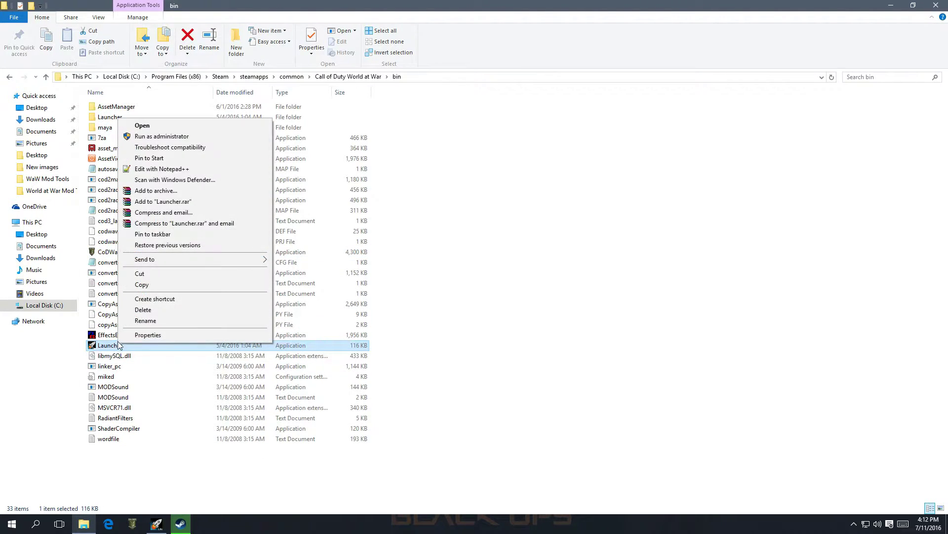
click(141, 334)
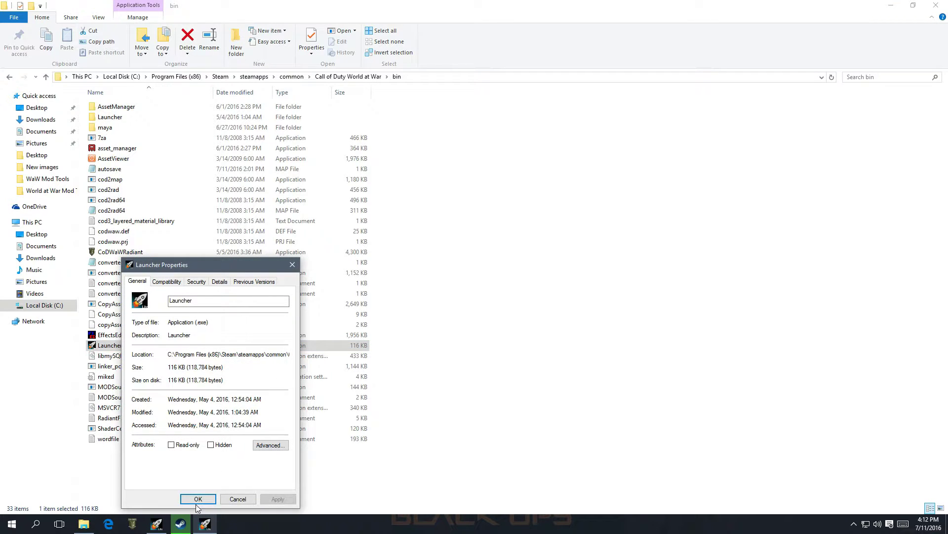
click(176, 282)
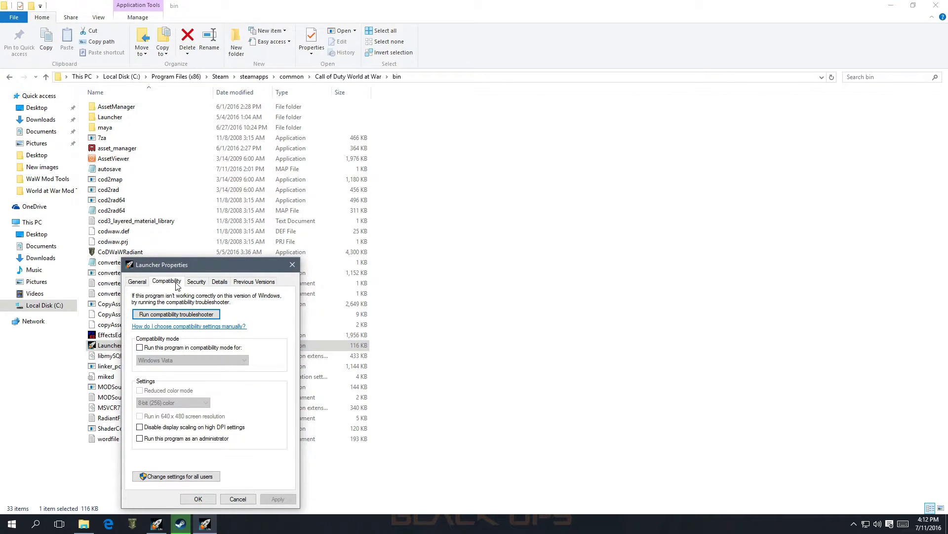
click(159, 438)
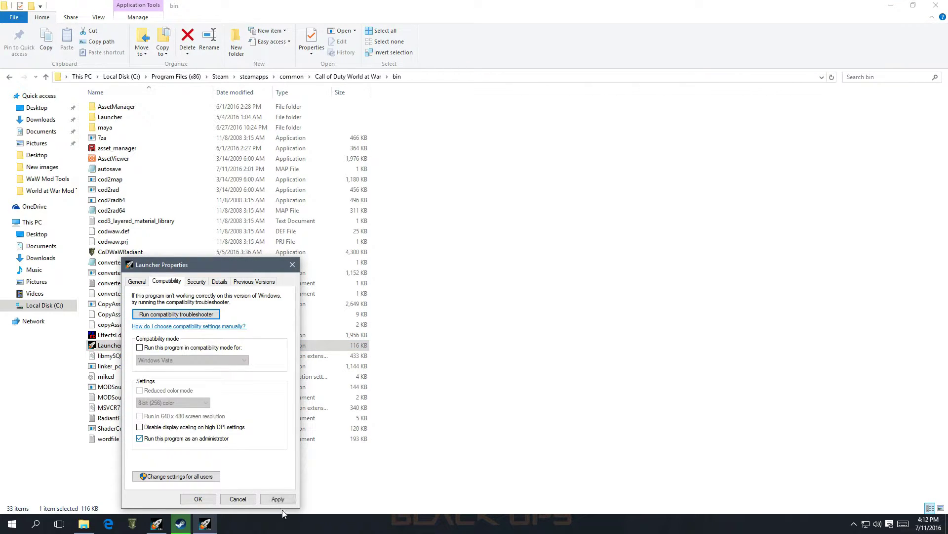
click(184, 501)
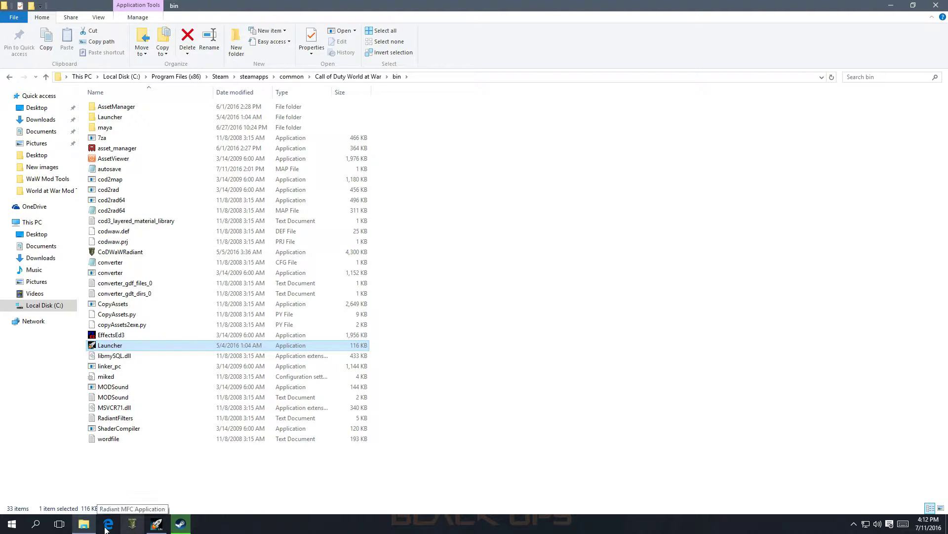
Step: Check the Start menu app list and Launcher's context menu, then return to the bin folder
click(12, 524)
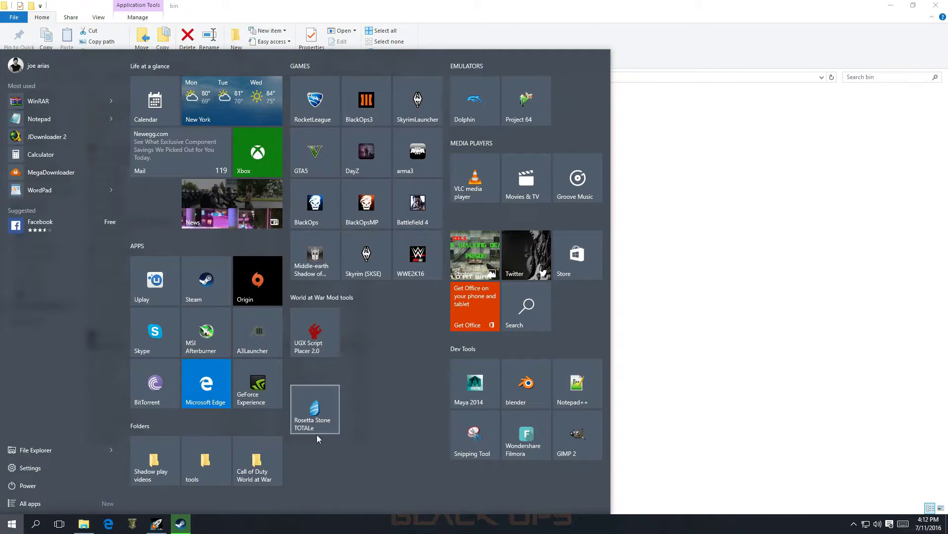
click(700, 39)
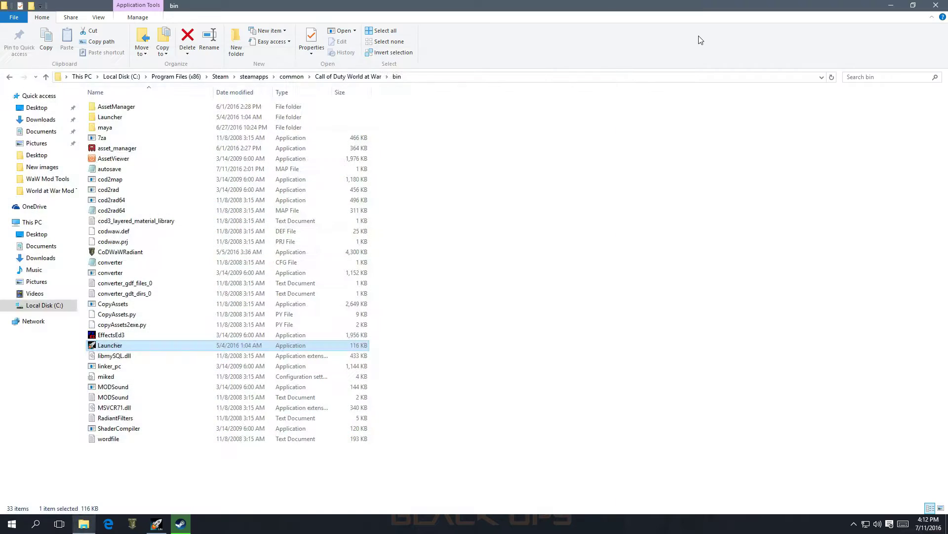
right_click(120, 345)
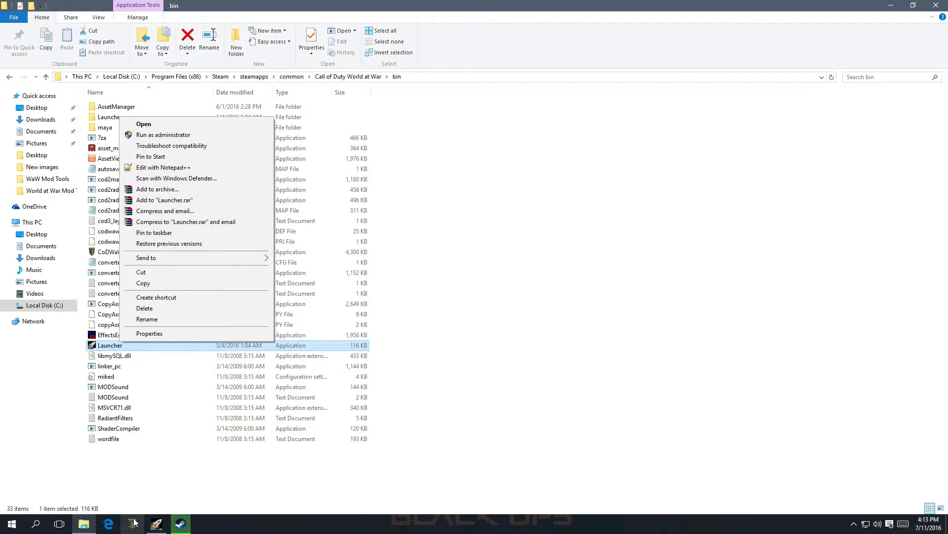
mouse_move(153, 524)
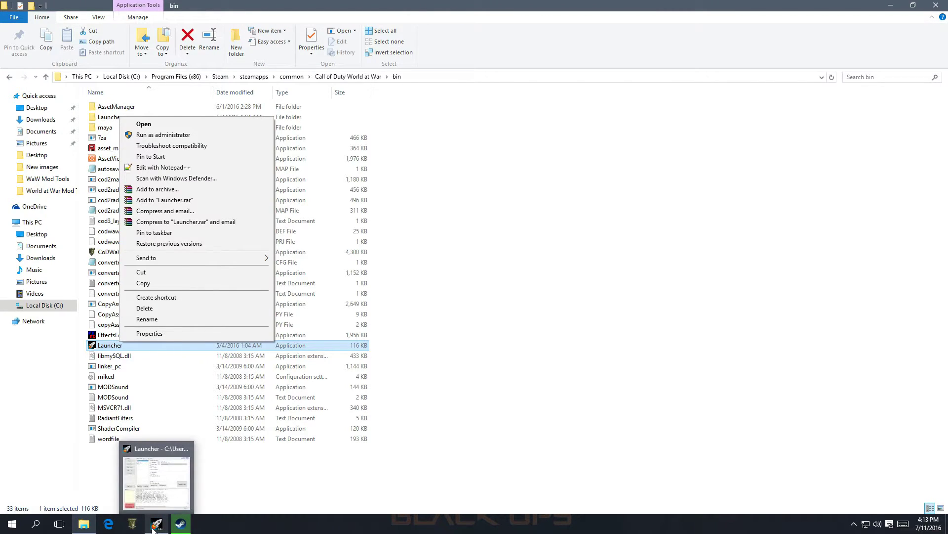
click(514, 477)
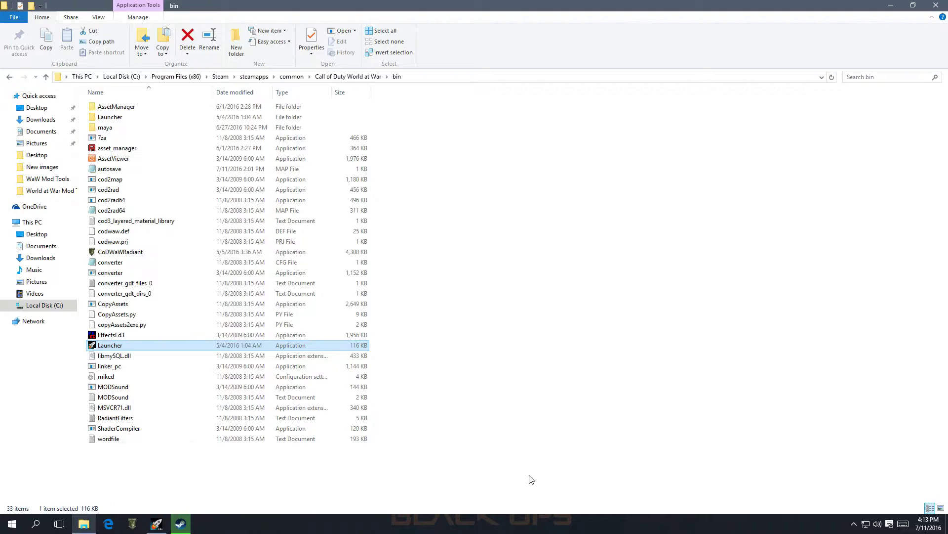
Step: Close the bin folder window and restore the CoD WaW Launcher from the taskbar
click(941, 7)
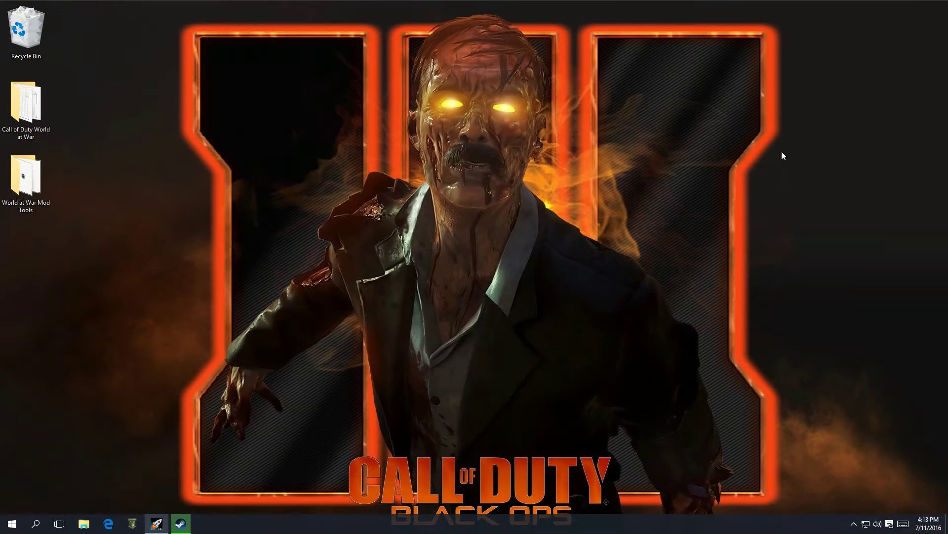
click(155, 524)
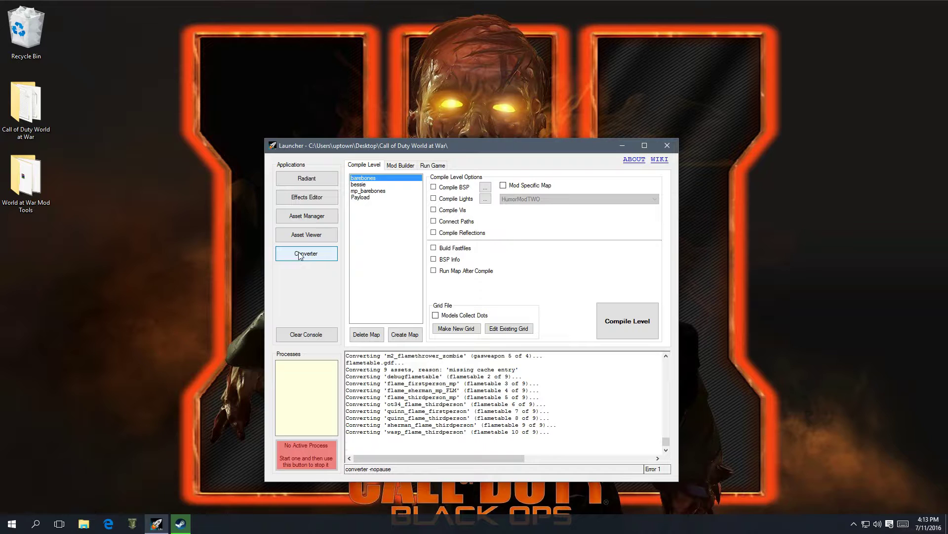
mouse_move(667, 442)
mouse_down()
mouse_move(671, 369)
mouse_move(666, 443)
mouse_up()
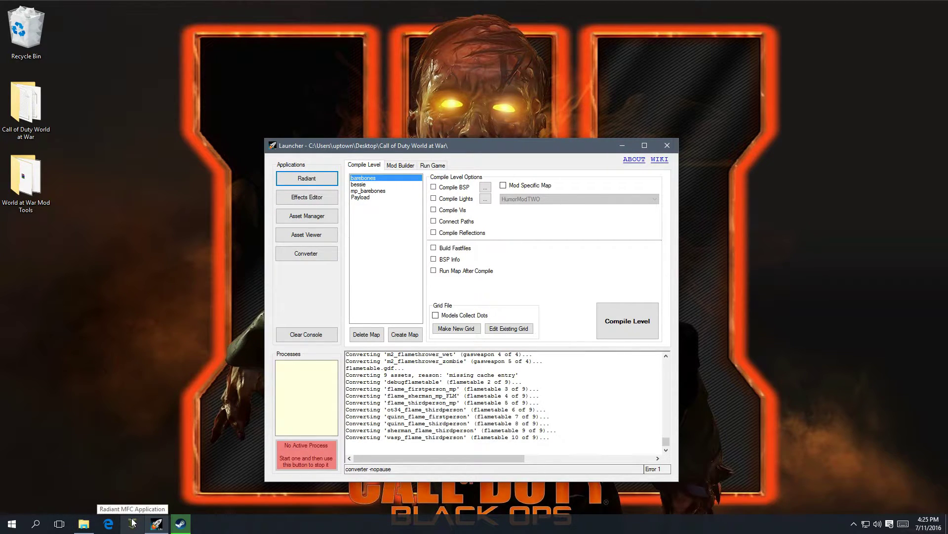
Step: Launch Radiant from the CoD WaW Launcher, opening a new empty unnamed.map
click(318, 184)
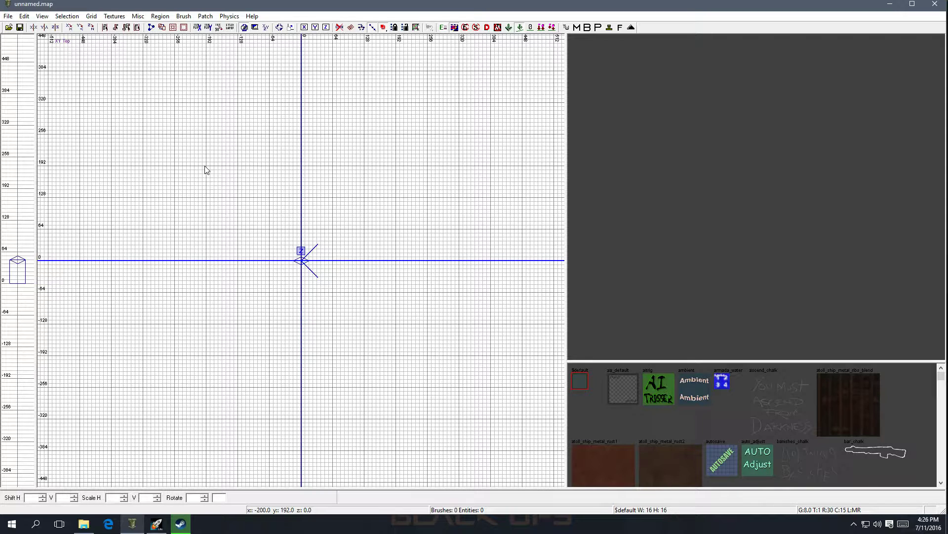
Step: Apply the Gray theme from Misc > Colors > Themes
click(138, 17)
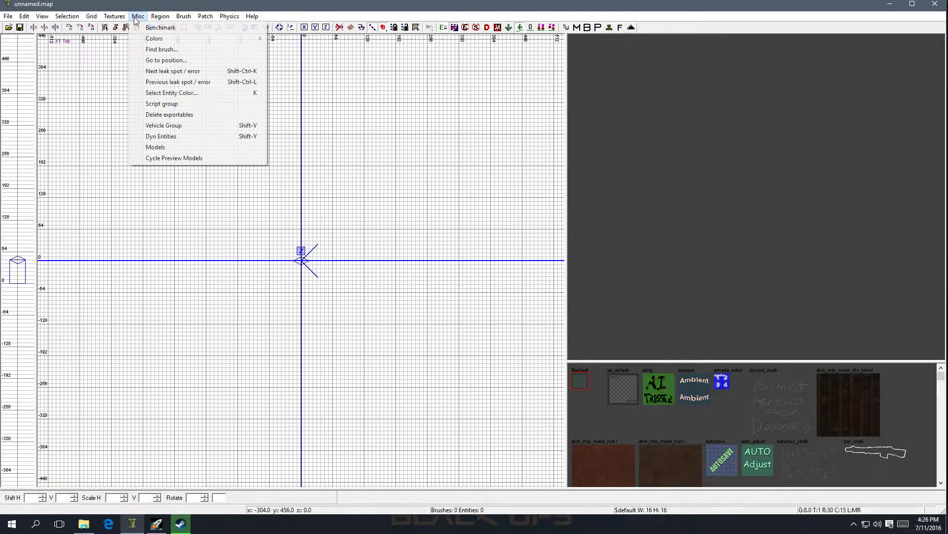
mouse_move(148, 38)
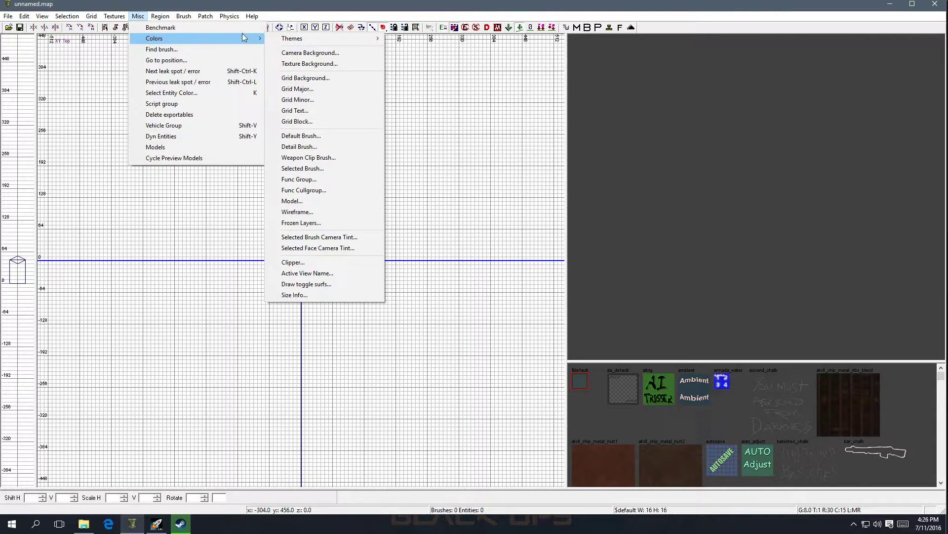
mouse_move(319, 40)
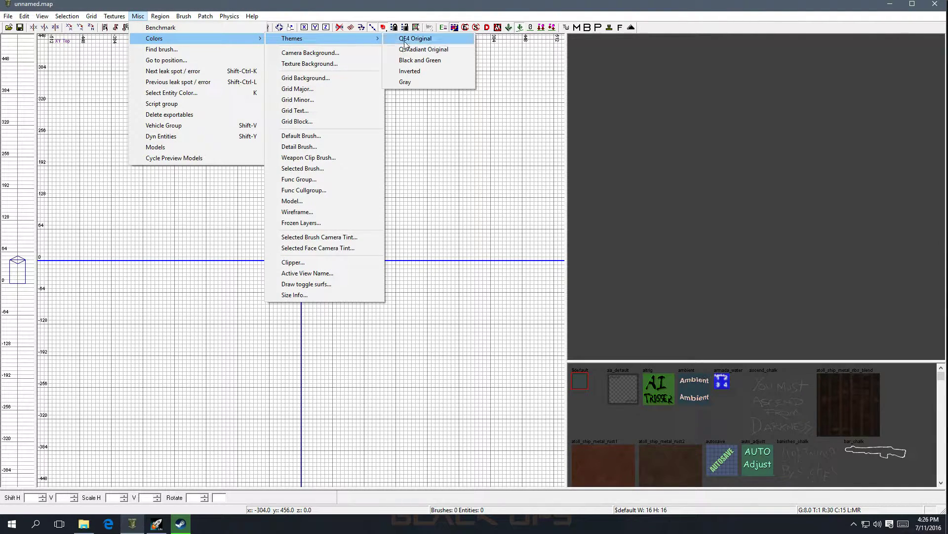
click(425, 82)
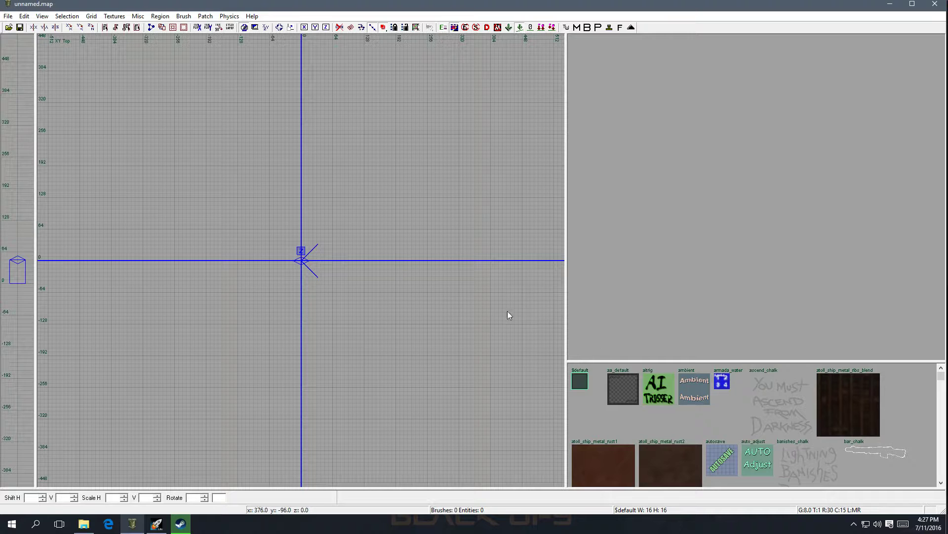
click(108, 16)
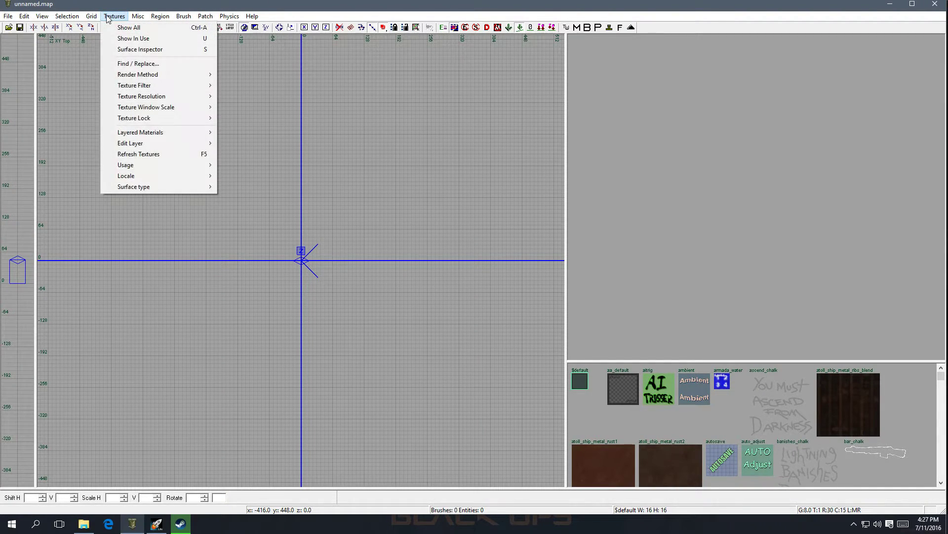
mouse_move(145, 168)
click(722, 362)
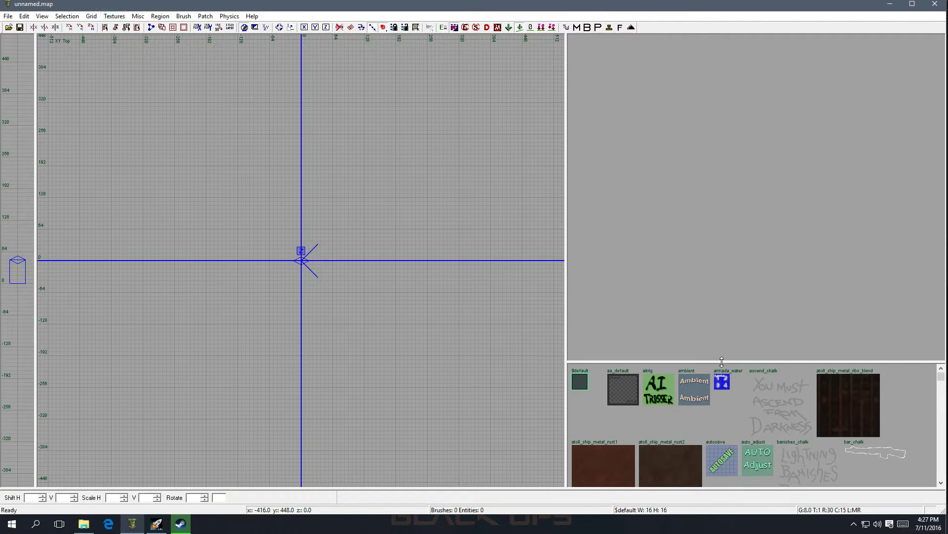
drag(715, 362, 718, 242)
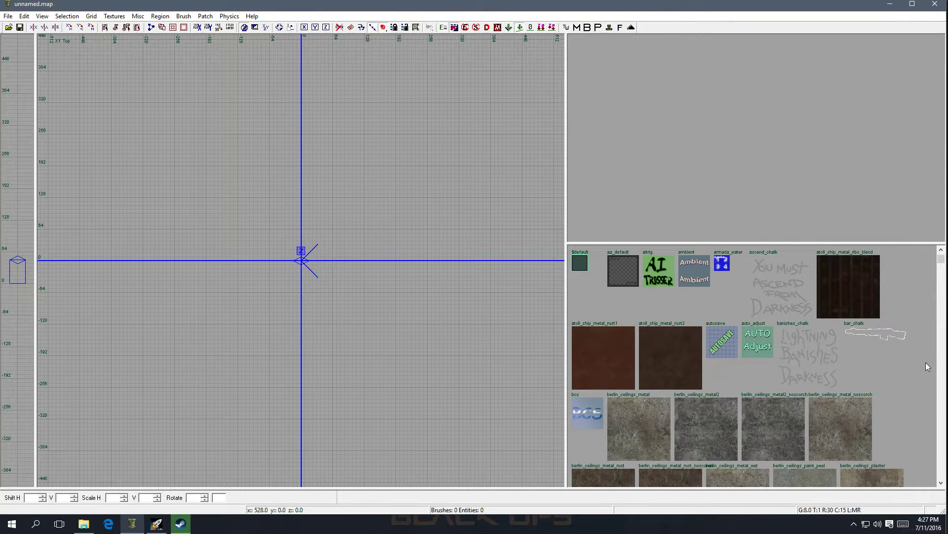
scroll(923, 364, down, 8)
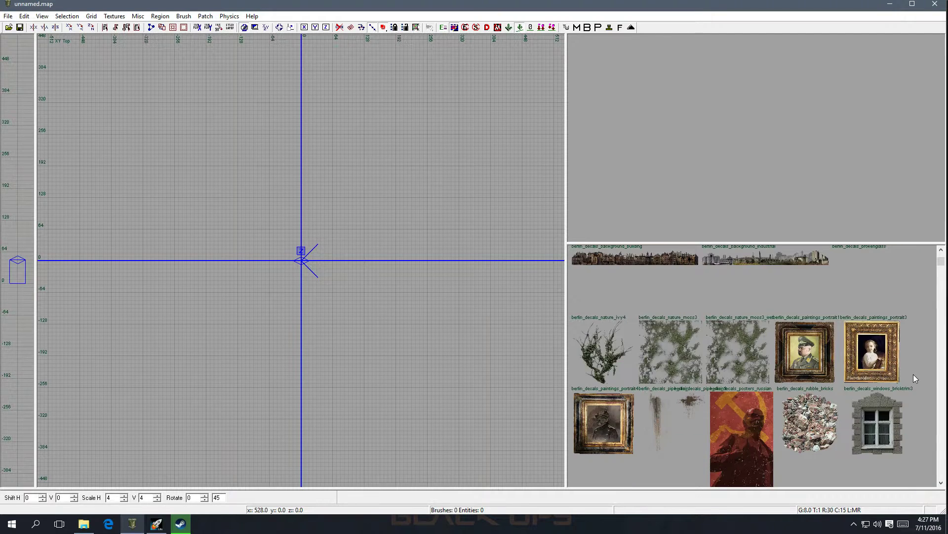
scroll(932, 349, down, 5)
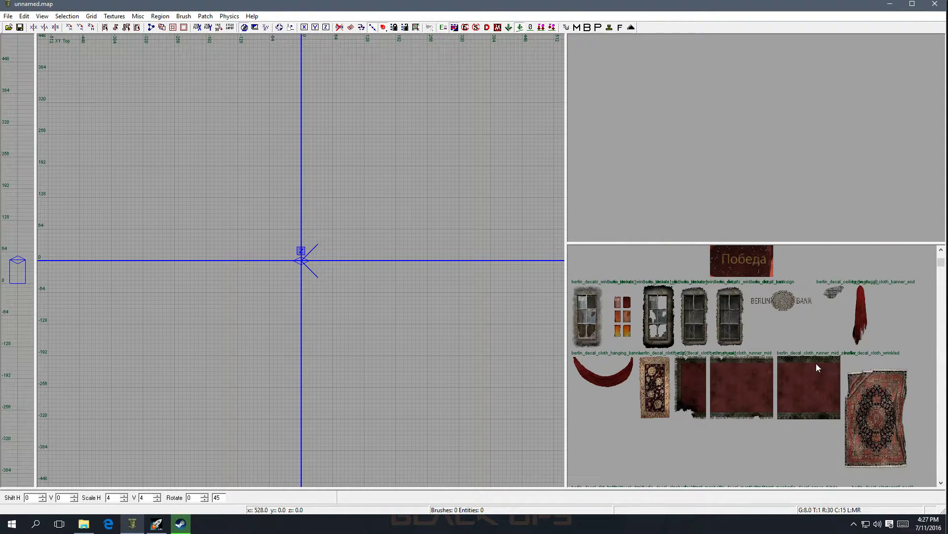
scroll(814, 363, down, 10)
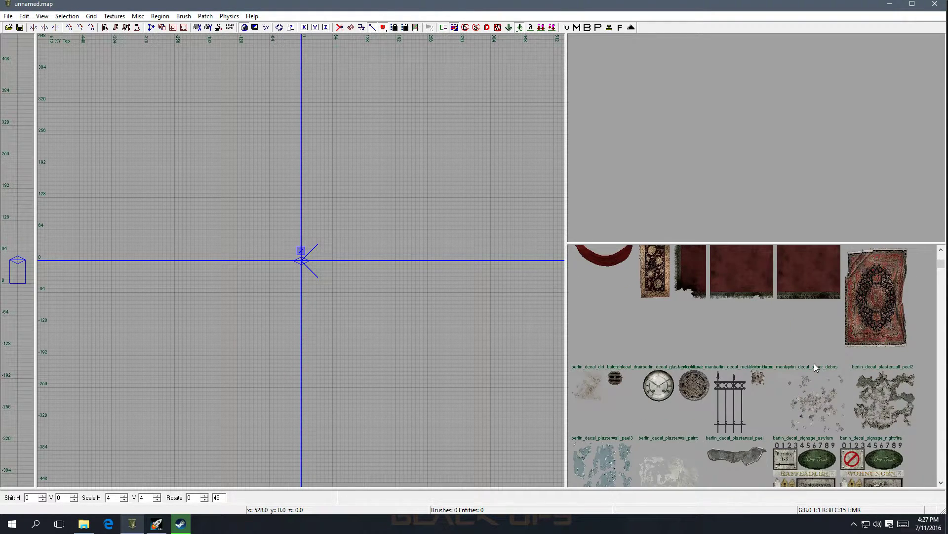
scroll(815, 363, down, 12)
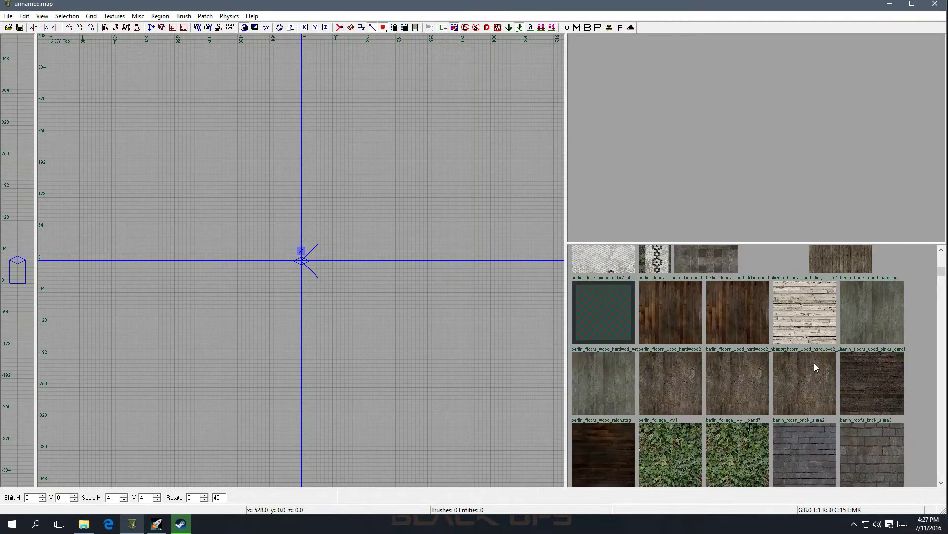
scroll(814, 363, up, 20)
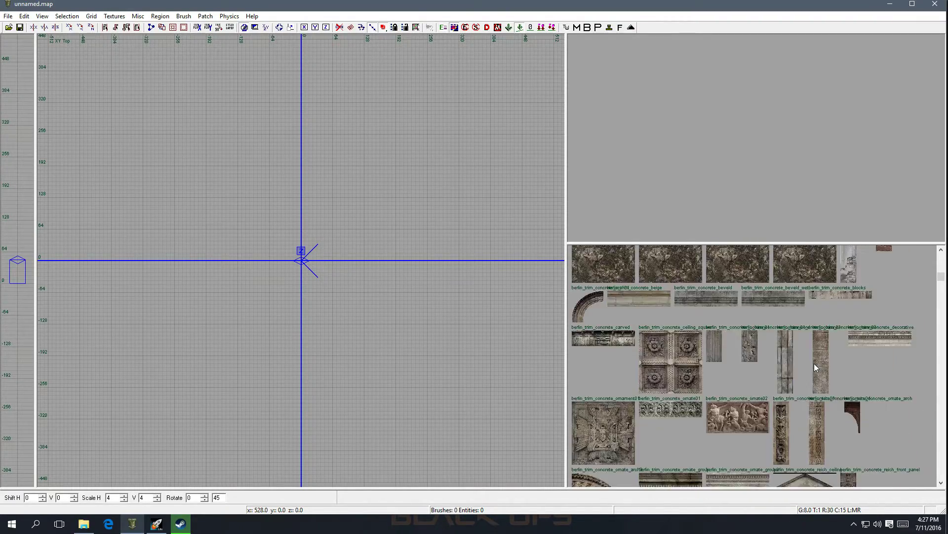
scroll(814, 363, up, 10)
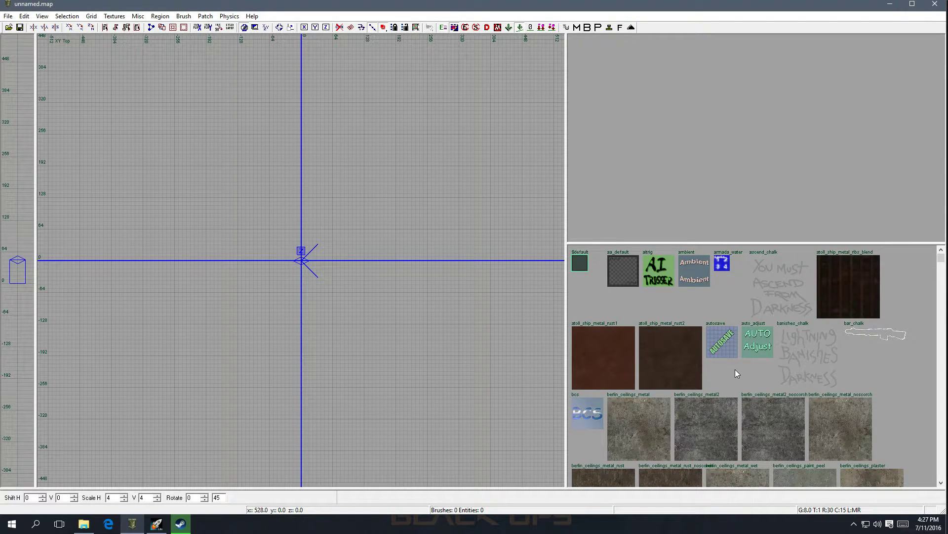
Step: Filter the texture browser to tools usage and select the caulk texture
click(114, 15)
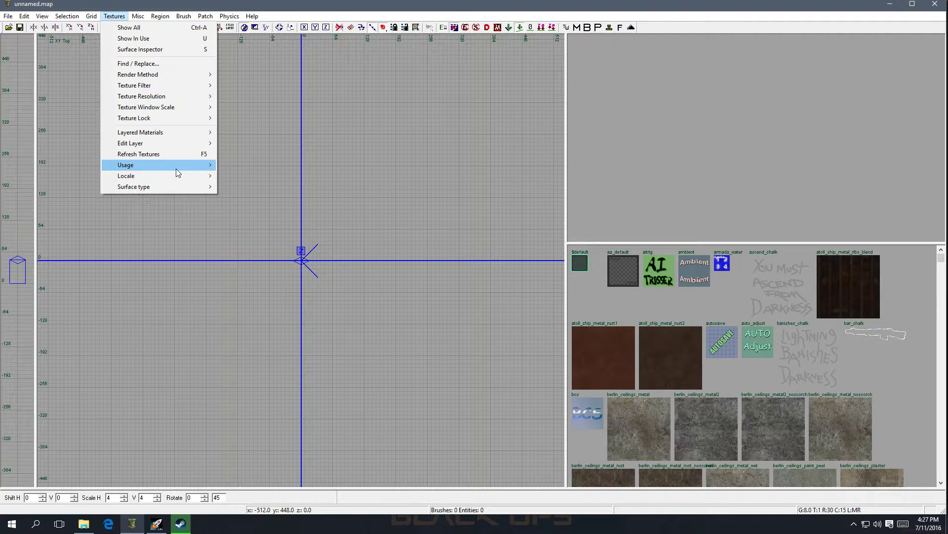
mouse_move(202, 165)
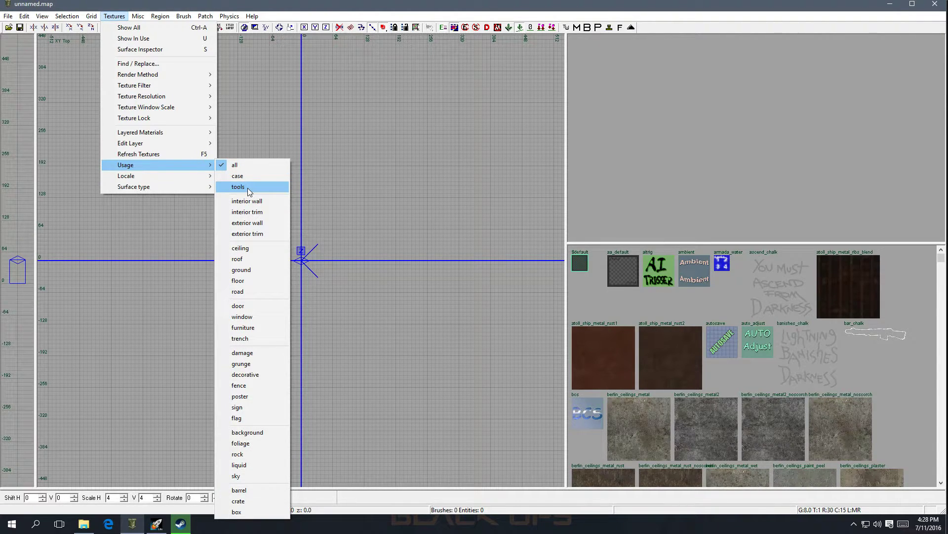
click(249, 188)
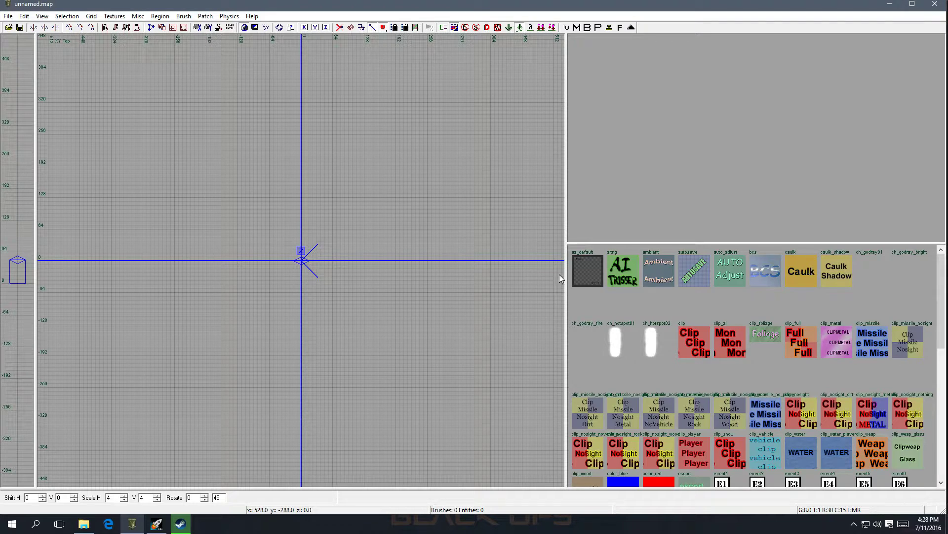
click(806, 269)
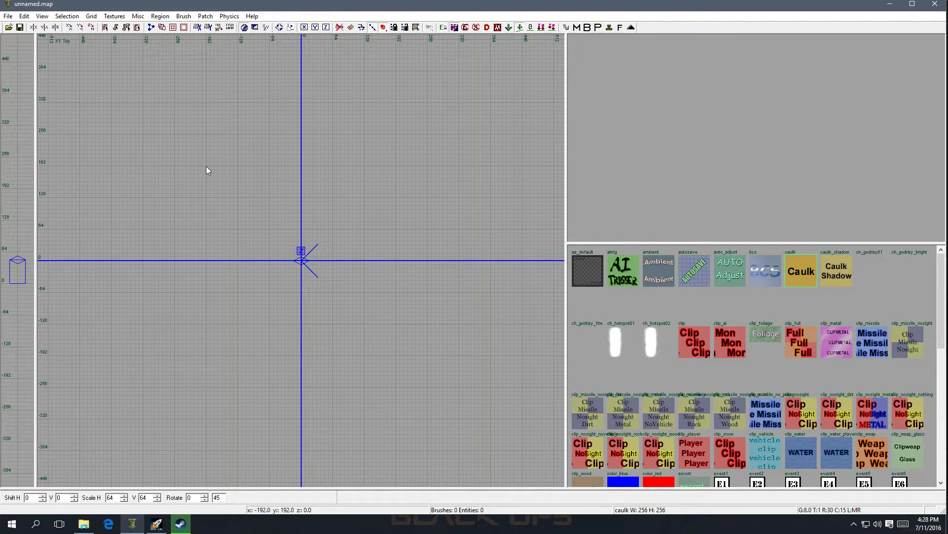
Step: Draw a 384×384 caulk brush centred on the origin in the top view
mouse_move(207, 166)
mouse_down()
mouse_move(400, 242)
mouse_move(398, 356)
mouse_up()
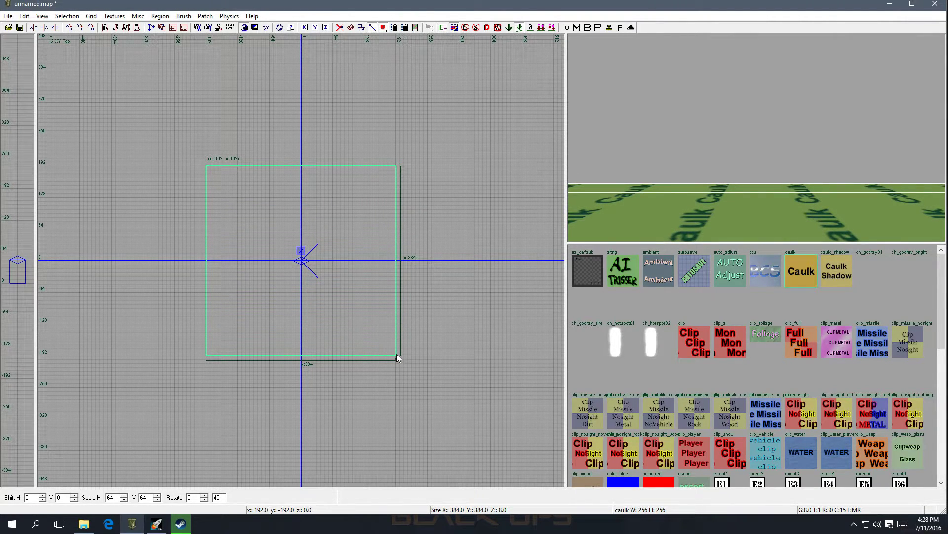
drag(397, 355, 397, 354)
right_click(764, 158)
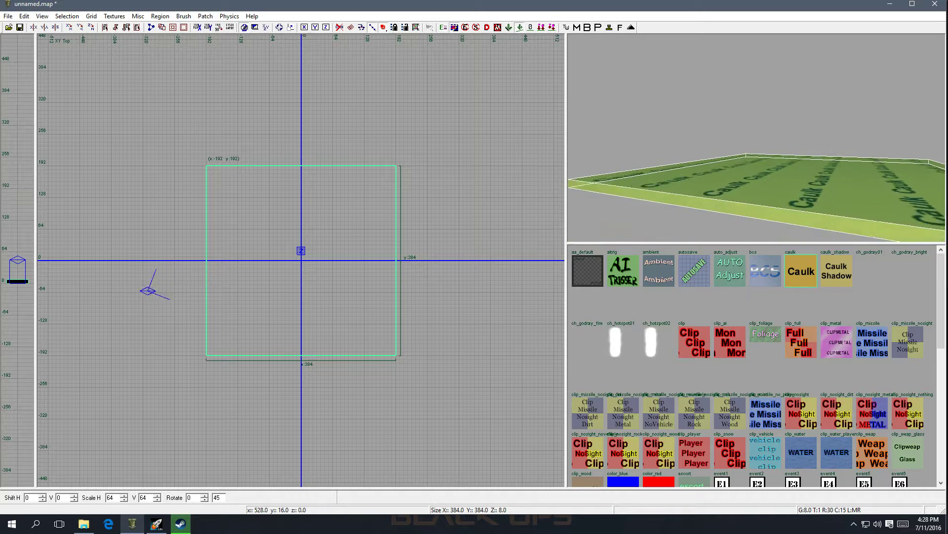
key(Up)
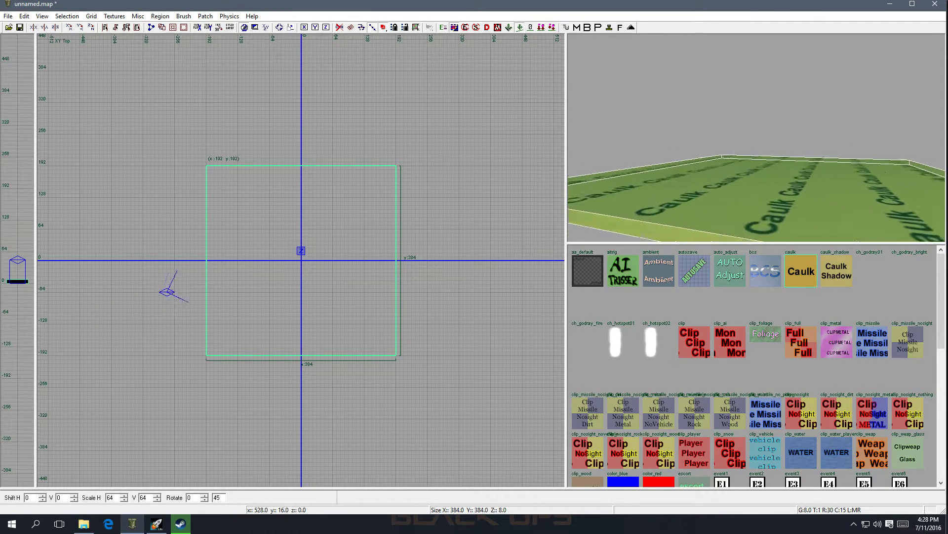
right_click(764, 157)
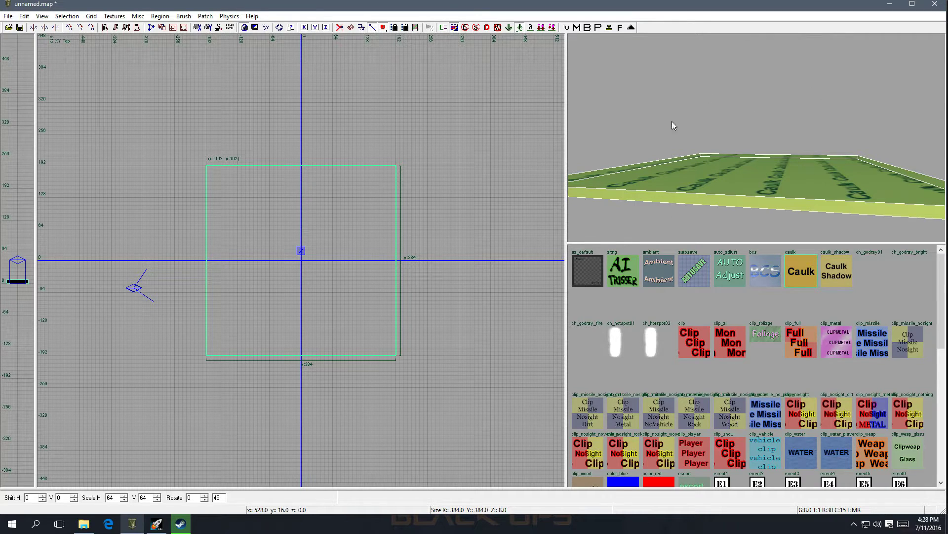
Step: Fly the 3D camera around the caulk slab to inspect it from several angles
right_click(740, 110)
key(Down)
key(Up)
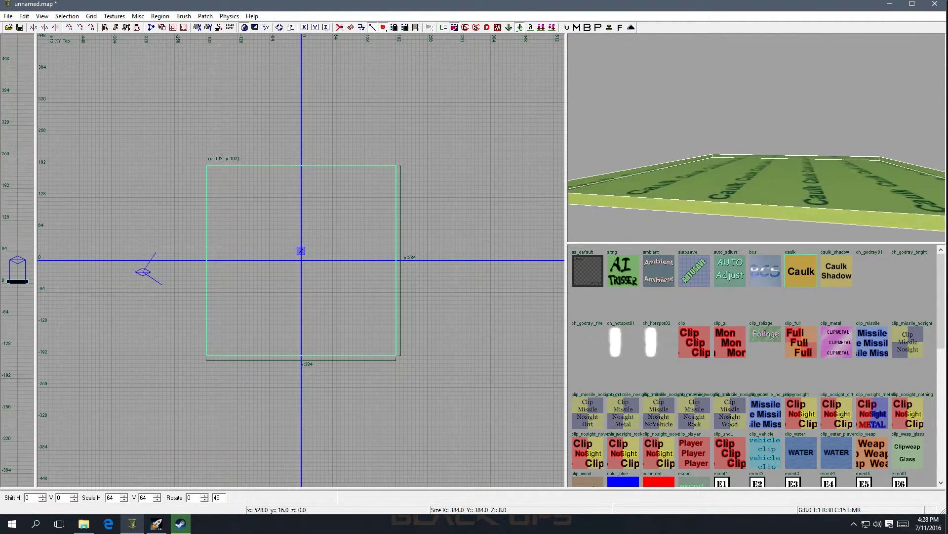
key(Down)
key(Up)
key(Up)
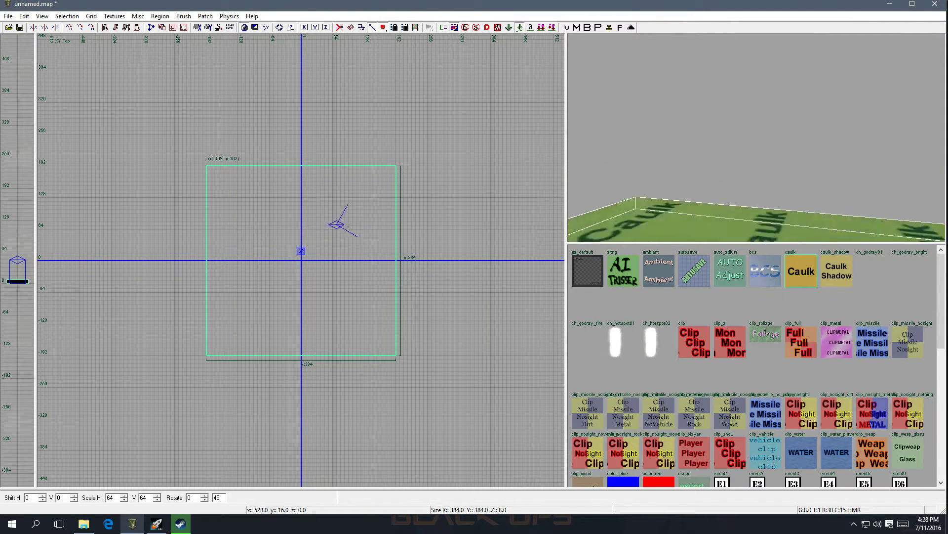
key(Down)
key(Down)
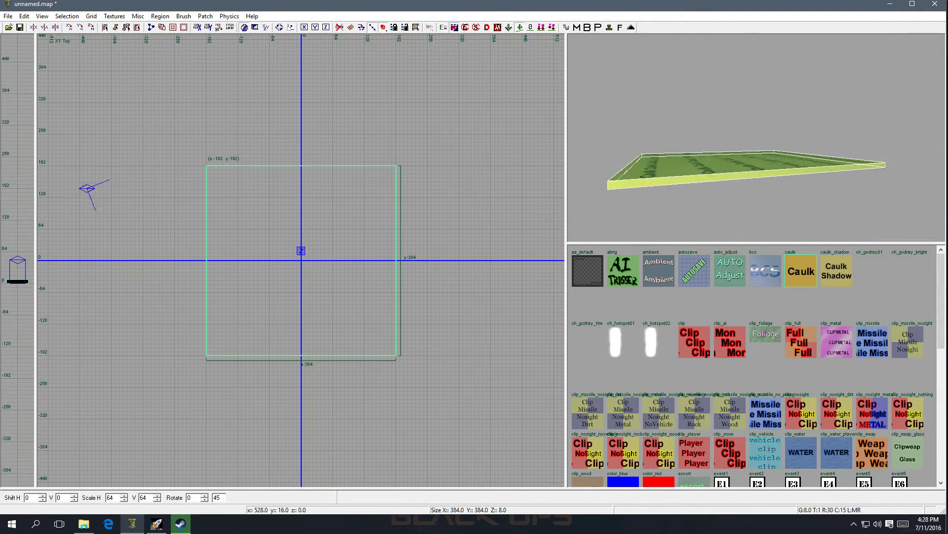
key(Left)
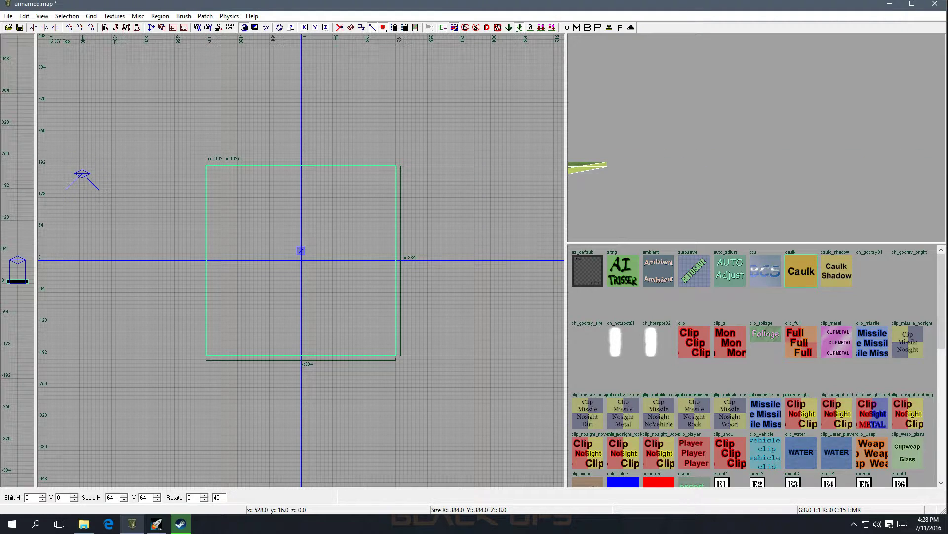
key(Right)
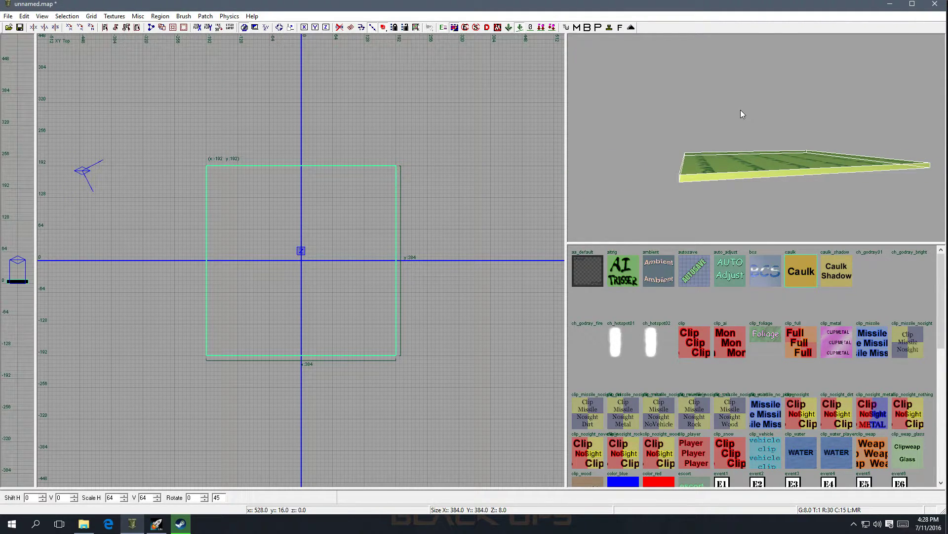
key(Up)
key(Up)
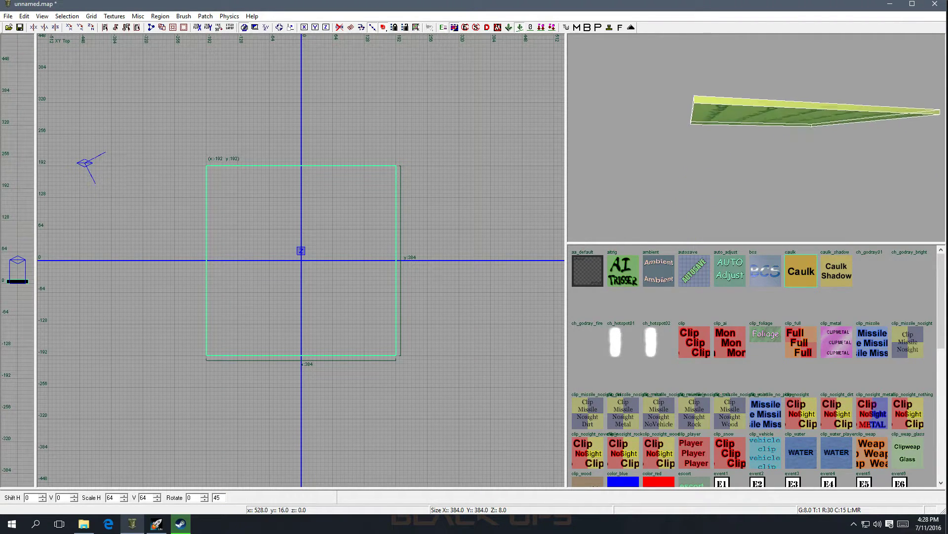
right_click(754, 154)
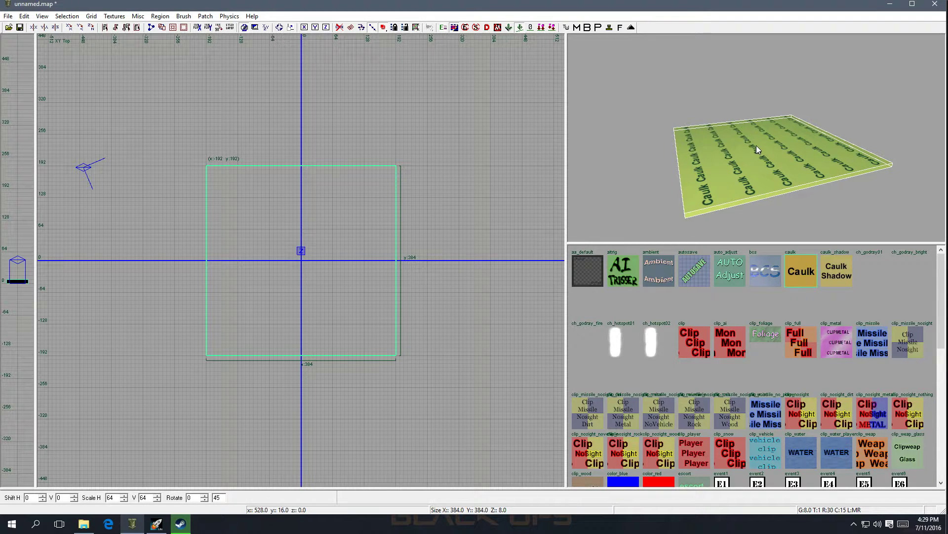
key(Left)
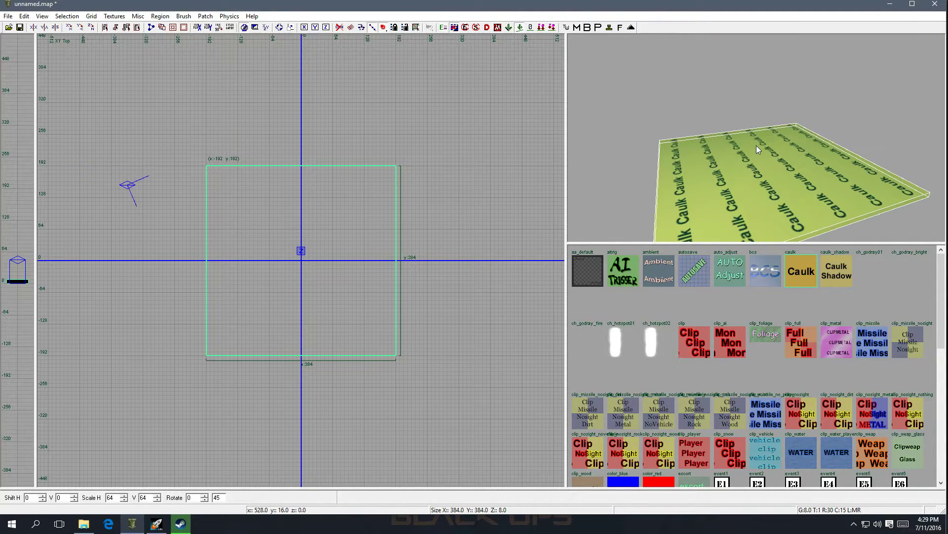
key(Right)
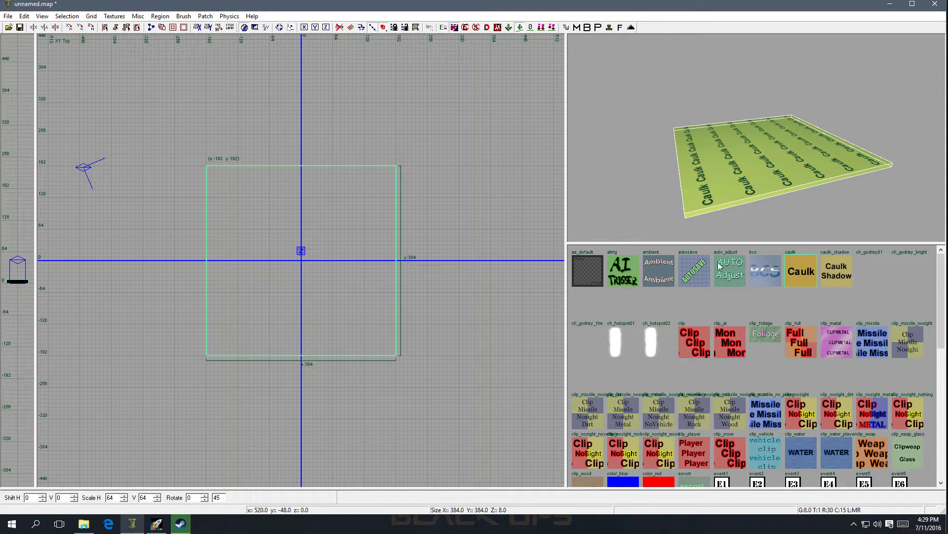
Step: Show all textures in the browser again and scroll down to the berlin_floors_wood textures
click(118, 16)
mouse_move(140, 168)
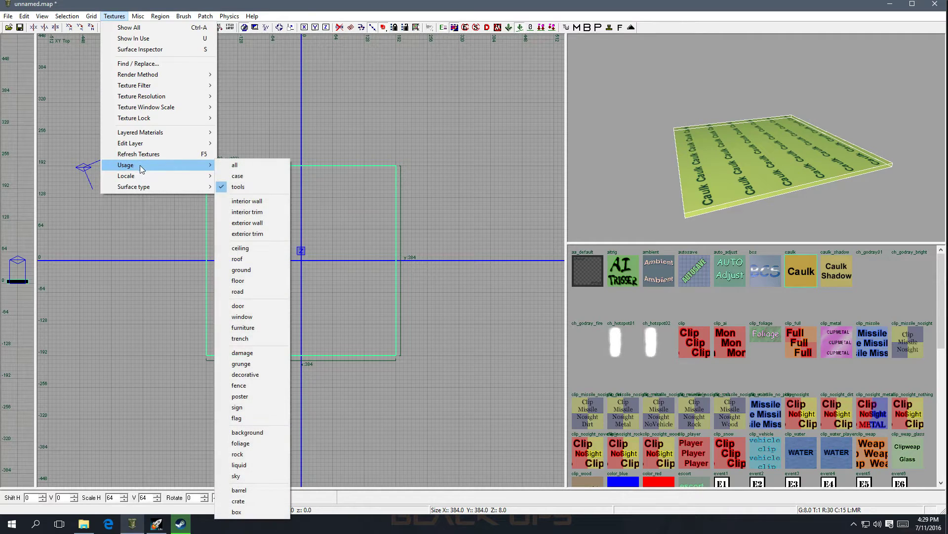
click(235, 165)
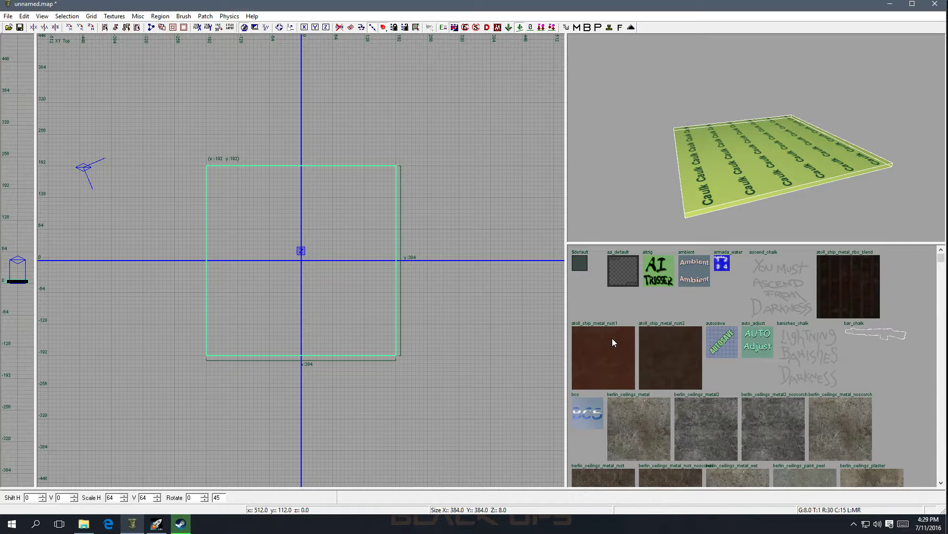
scroll(612, 341, down, 15)
scroll(610, 339, down, 5)
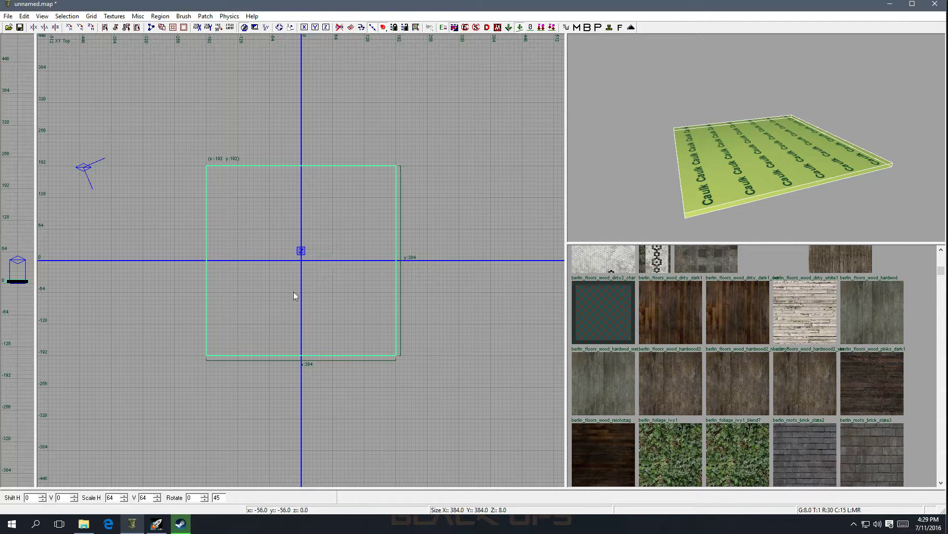
Step: Apply berlin_floors_wood_dirty_dark1 to the slab, fly the camera closer, and reselect the floor
click(676, 305)
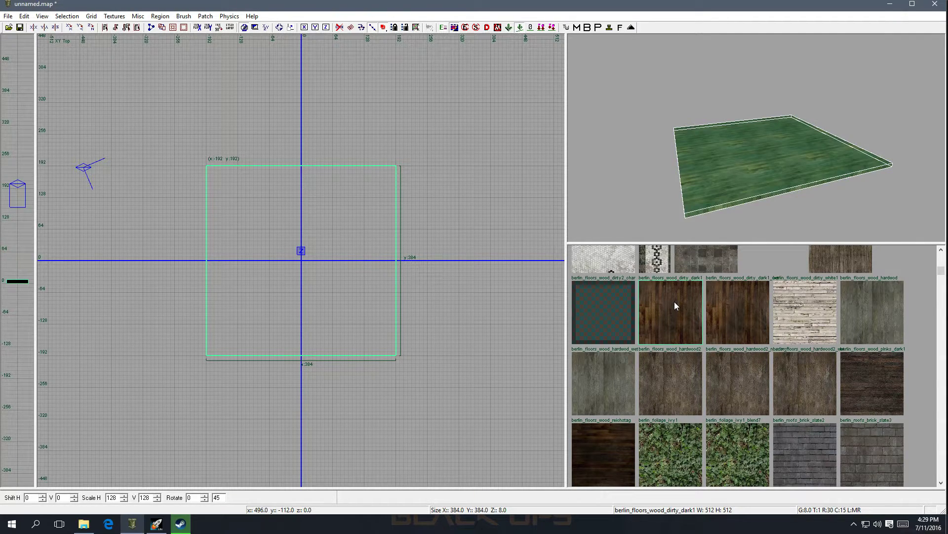
key(Escape)
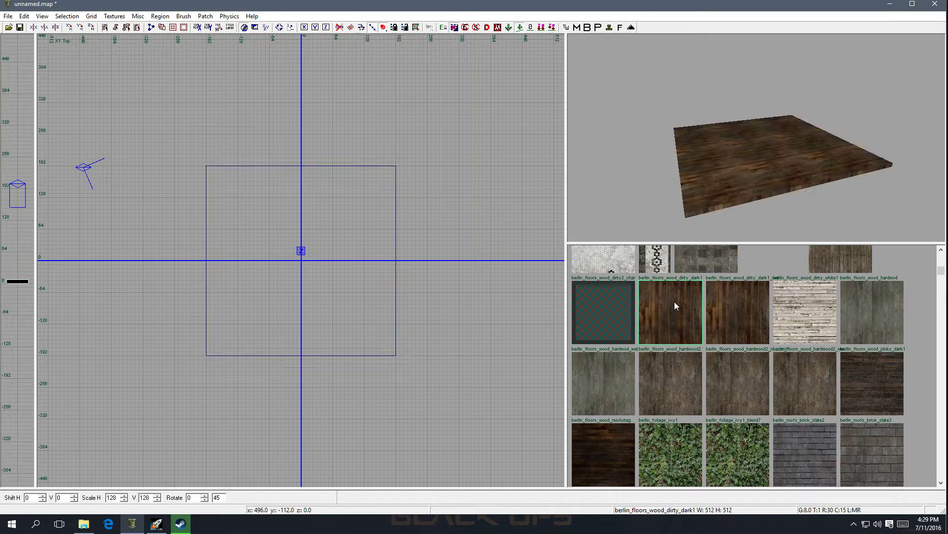
right_click(777, 165)
key(Up)
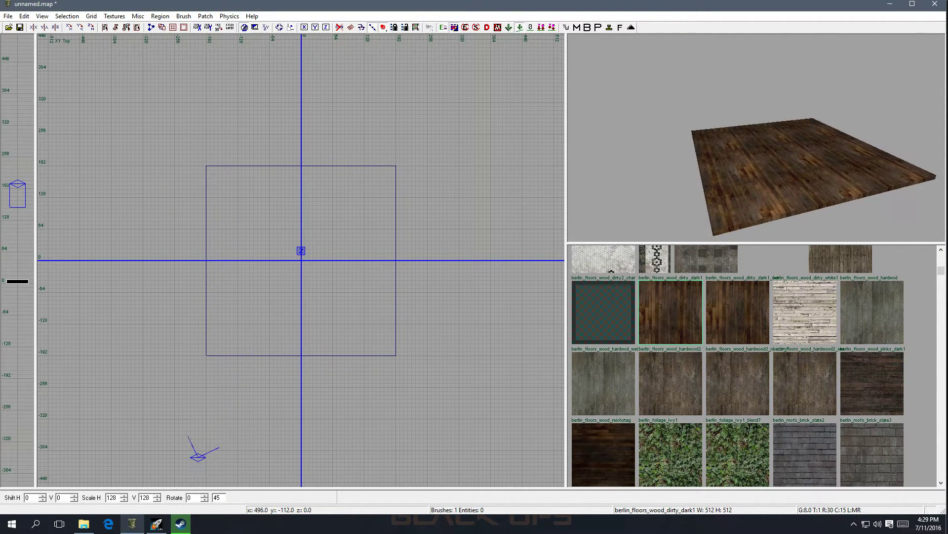
key(Down)
key(Up)
right_click(788, 154)
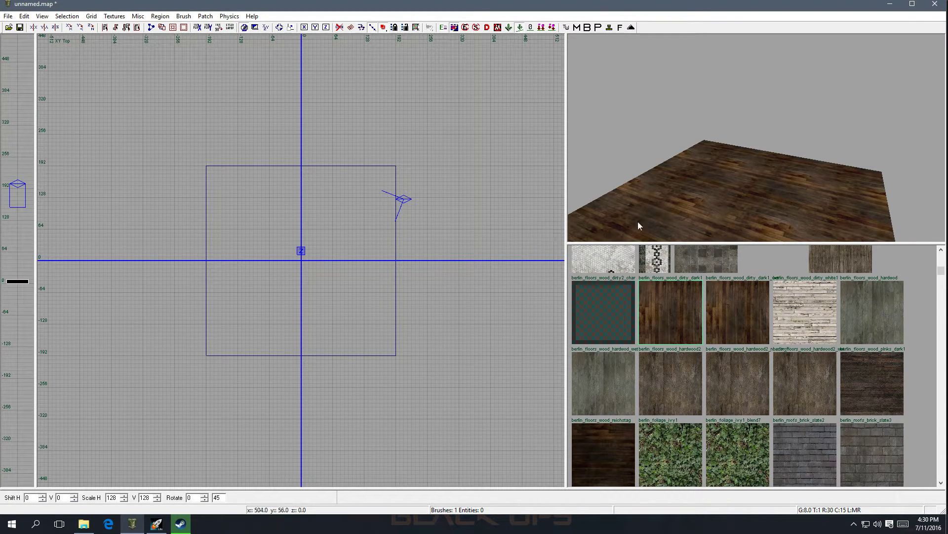
shift+click(738, 193)
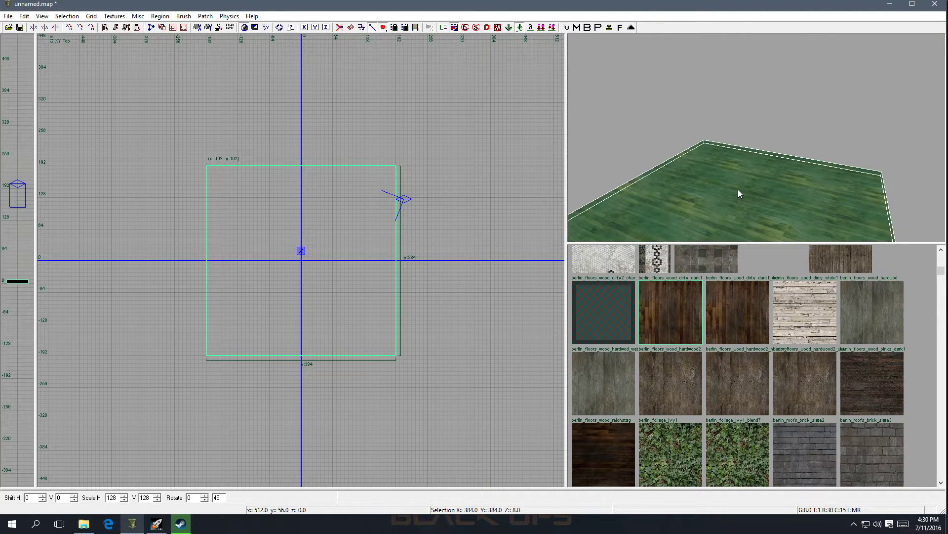
Step: Inspect the slab in the front and side views, return to XY Top, and deselect it
right_click(773, 174)
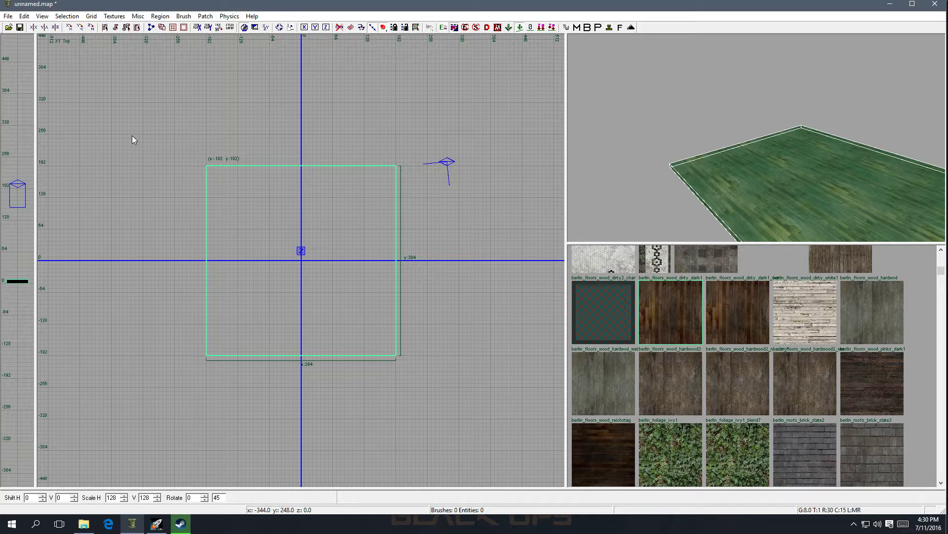
key(ctrl+Tab)
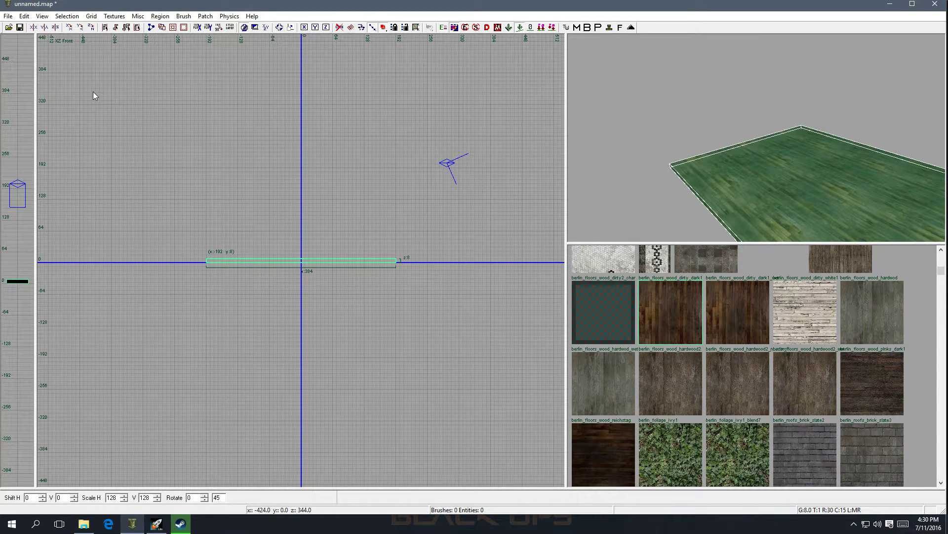
key(ctrl+Tab)
key(ctrl+Tab)
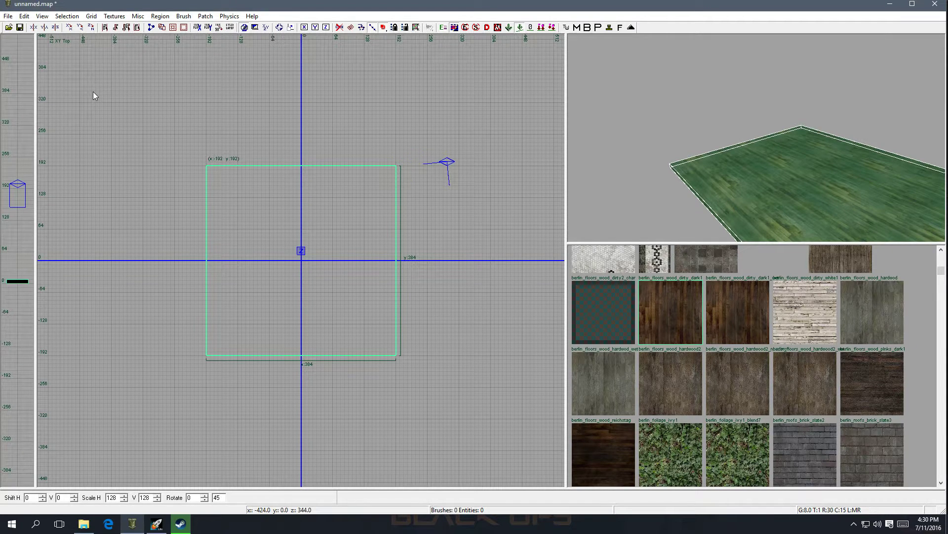
key(ctrl+Tab)
key(ctrl+Tab)
key(ctrl+Tab)
key(ctrl+Tab)
key(ctrl+Tab)
key(ctrl+Tab)
key(Escape)
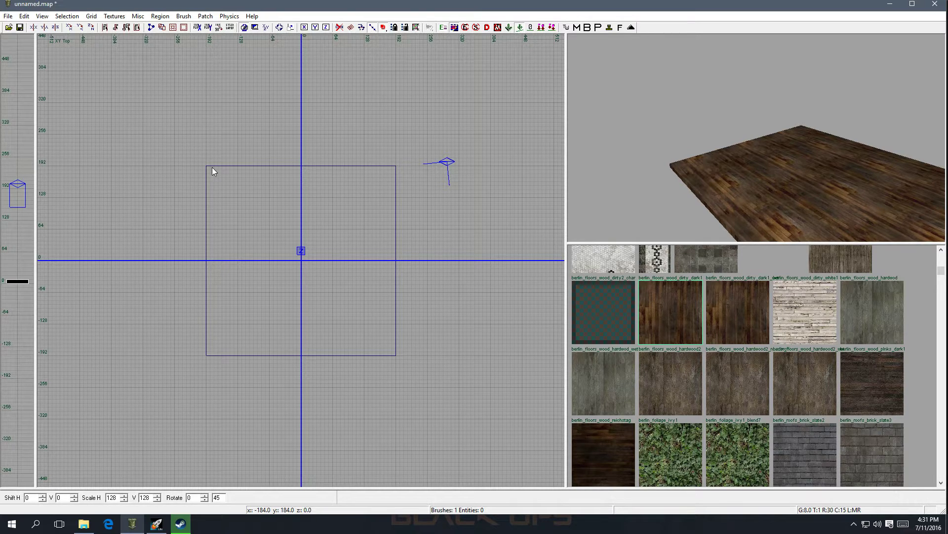
click(259, 19)
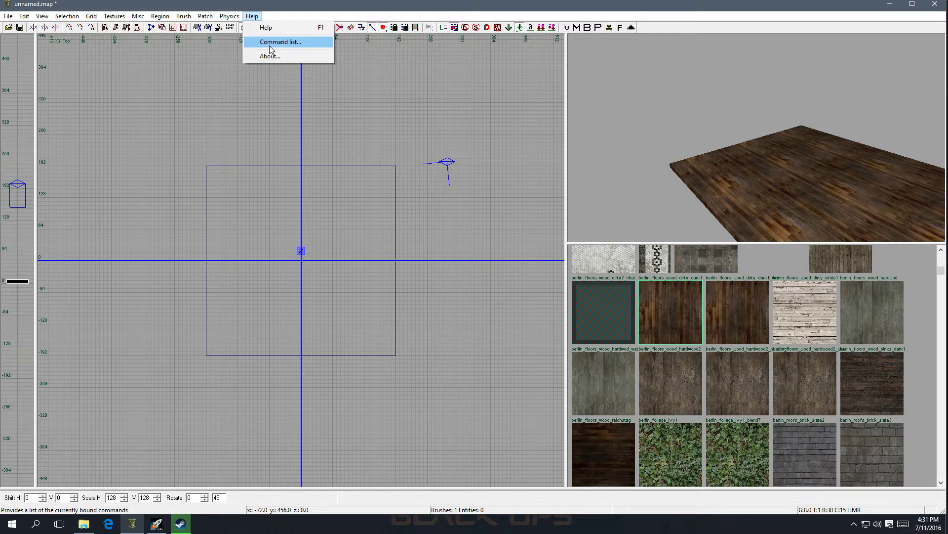
click(269, 49)
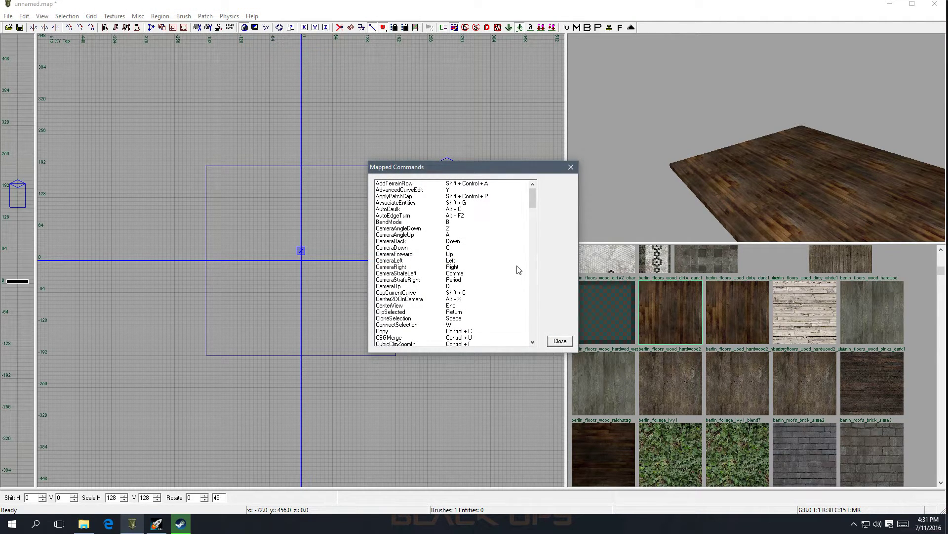
mouse_move(533, 196)
mouse_down()
mouse_move(532, 330)
mouse_move(544, 189)
mouse_up()
click(571, 168)
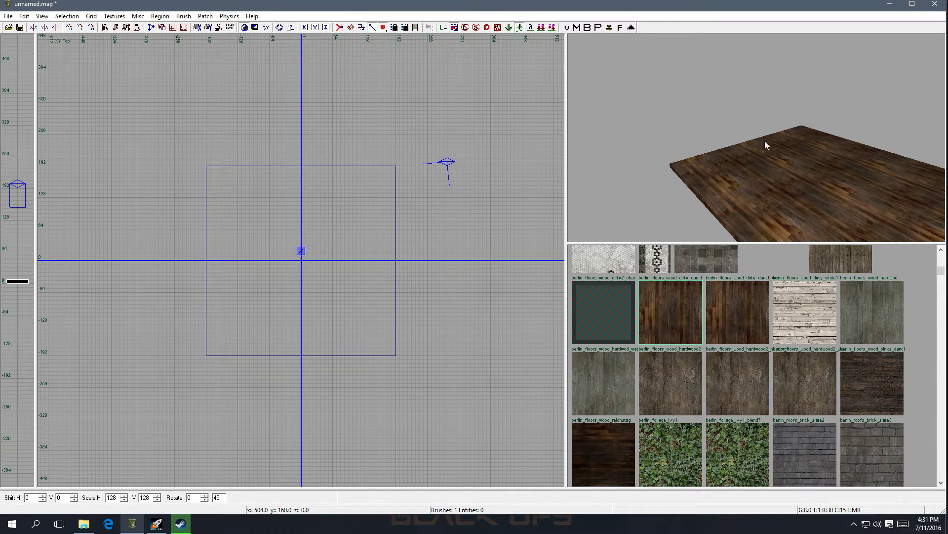
Step: Fly the 3D camera back until the whole wooden floor slab is visible
right_click(788, 174)
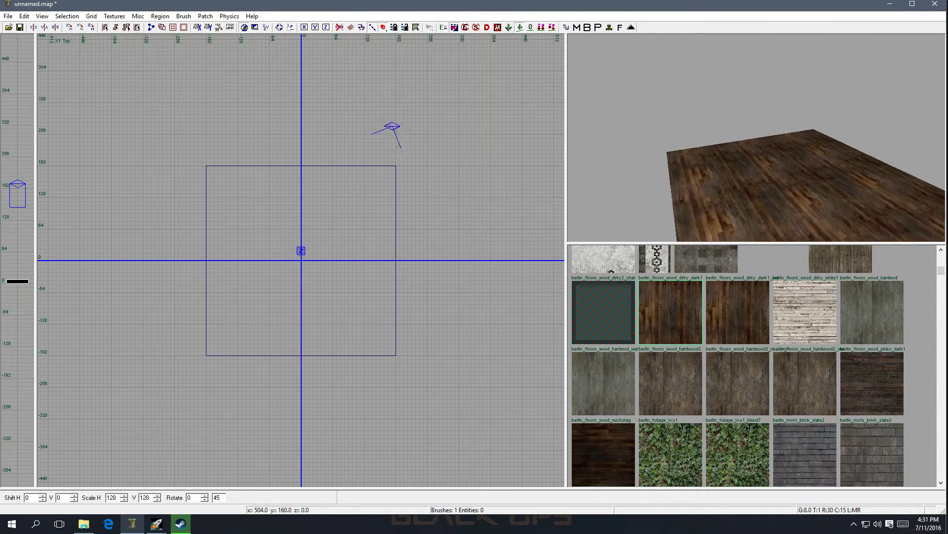
key(Down)
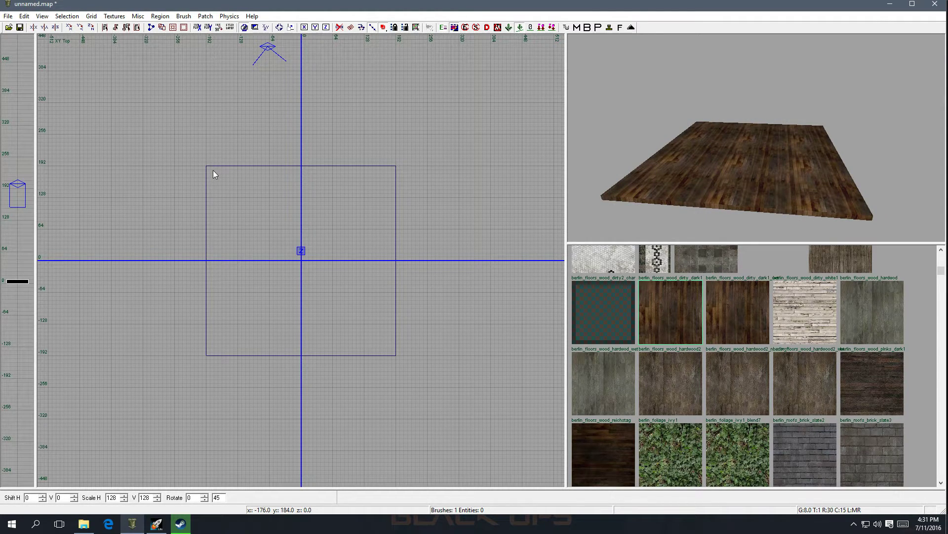
Step: In the XZ Front view, shift the floor slab to x -192 and resize it to 384 wide and thinner
shift+click(684, 180)
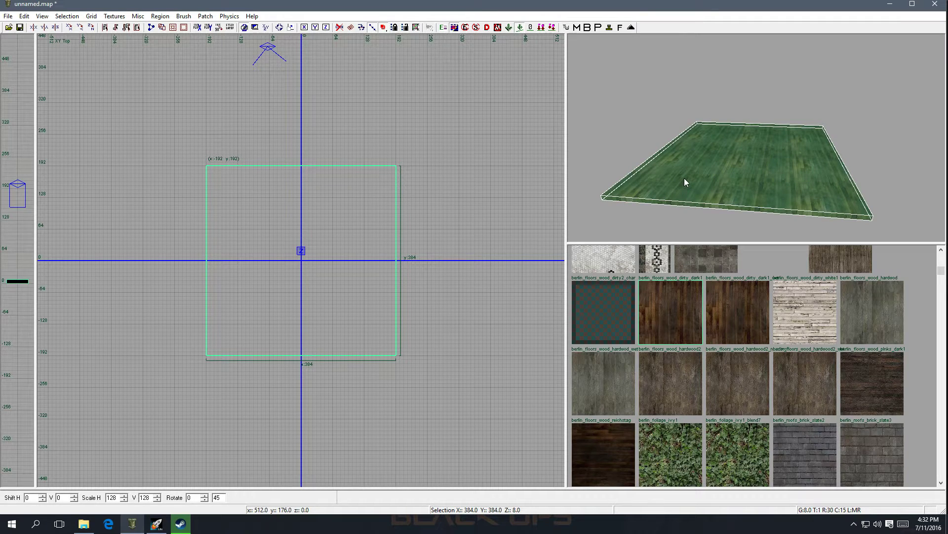
key(ctrl+Tab)
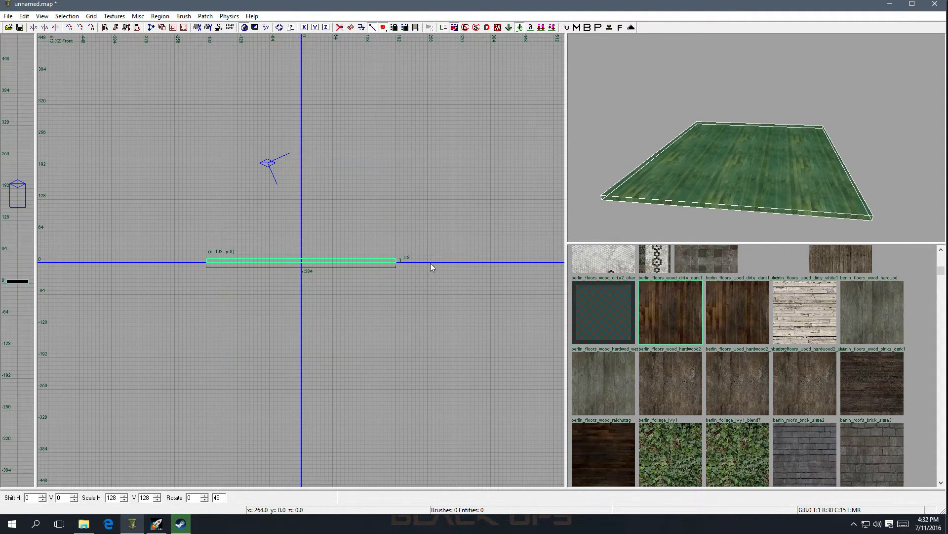
mouse_move(359, 261)
mouse_down()
mouse_move(358, 366)
mouse_move(347, 174)
mouse_move(355, 443)
mouse_move(354, 263)
mouse_up()
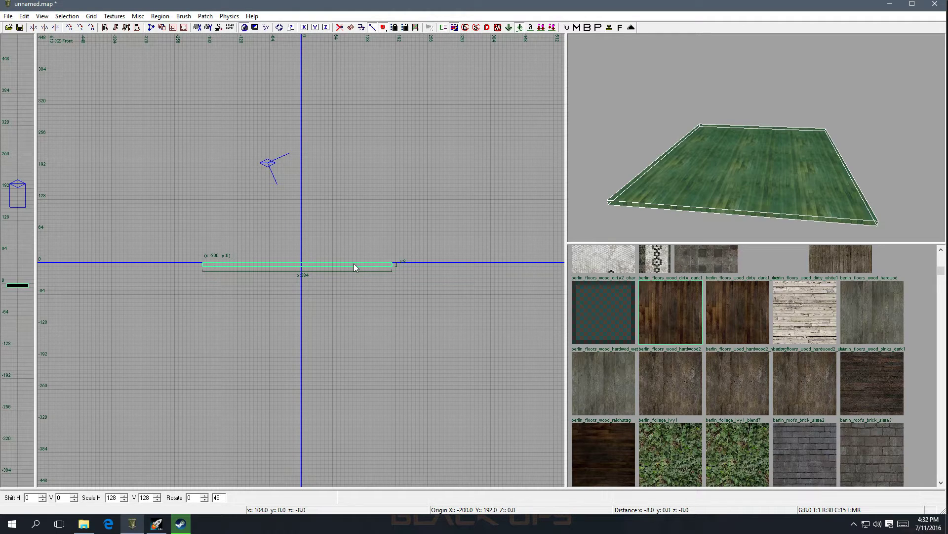
drag(354, 263, 361, 264)
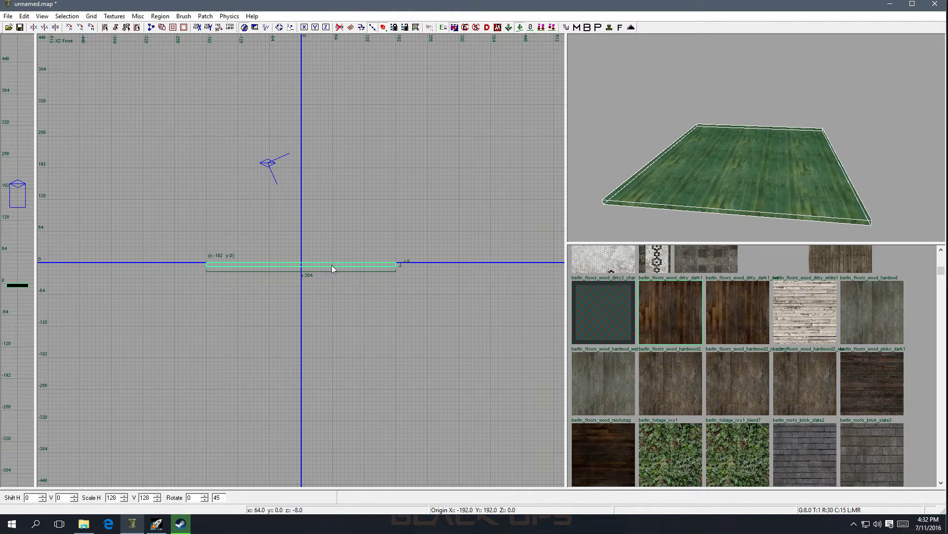
scroll(289, 256, up, 2)
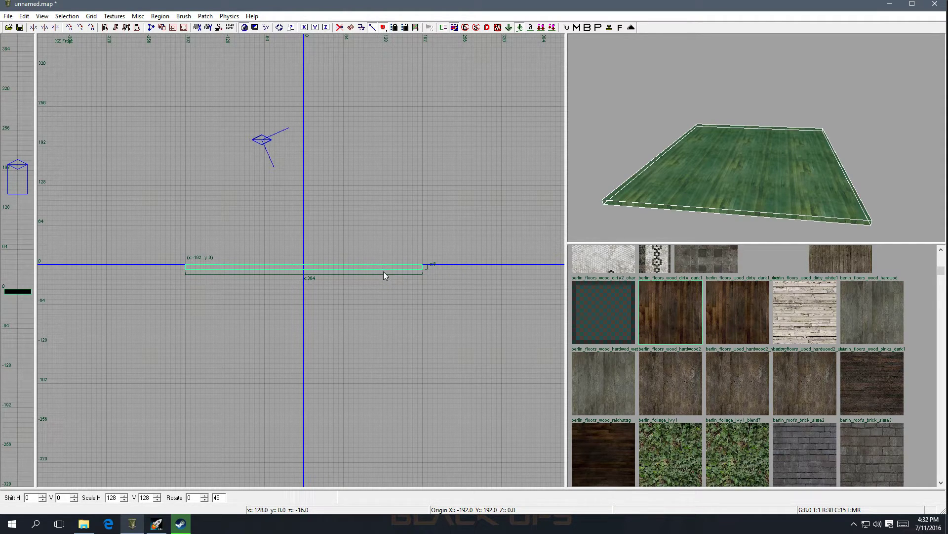
mouse_move(381, 268)
mouse_down()
mouse_move(381, 201)
mouse_move(391, 266)
mouse_move(390, 275)
mouse_move(381, 256)
mouse_move(383, 281)
mouse_move(381, 266)
mouse_move(523, 270)
mouse_move(370, 277)
mouse_move(380, 270)
mouse_up()
mouse_move(392, 230)
mouse_down()
mouse_move(389, 67)
mouse_move(401, 278)
mouse_move(373, 328)
mouse_move(375, 418)
mouse_move(359, 321)
mouse_move(473, 265)
mouse_move(544, 267)
mouse_move(375, 283)
mouse_move(410, 277)
mouse_up()
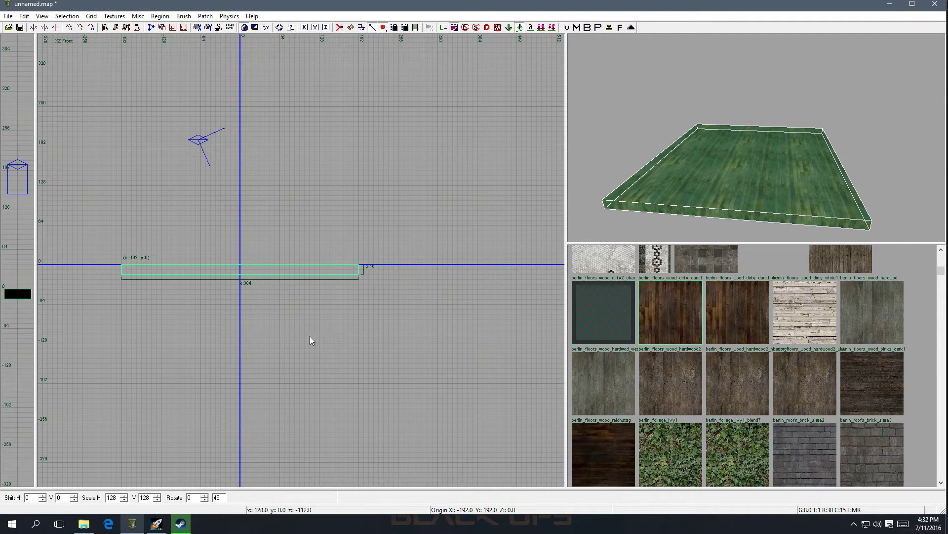
drag(310, 336, 281, 321)
key(ctrl+Tab)
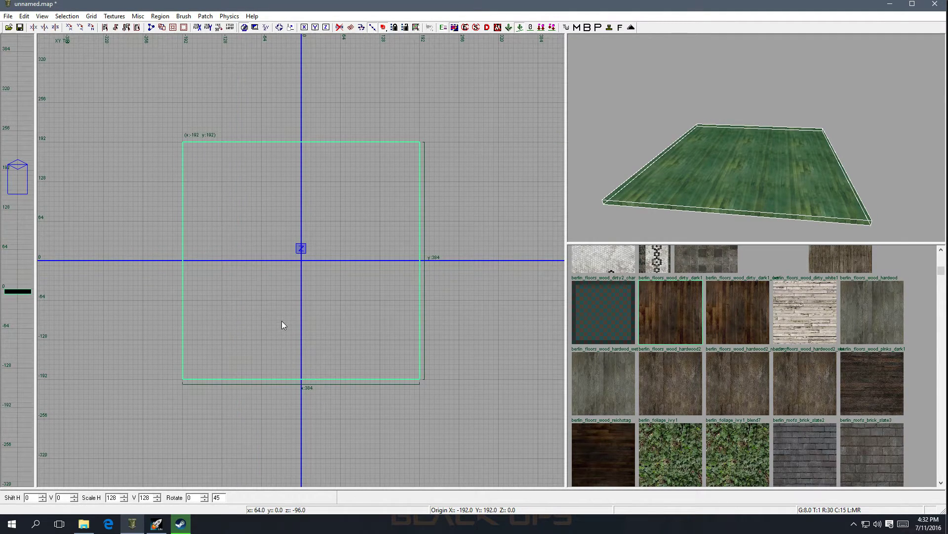
Step: Deselect the floor slab, zoom the XY view, and bring up the Grid menu
key(Escape)
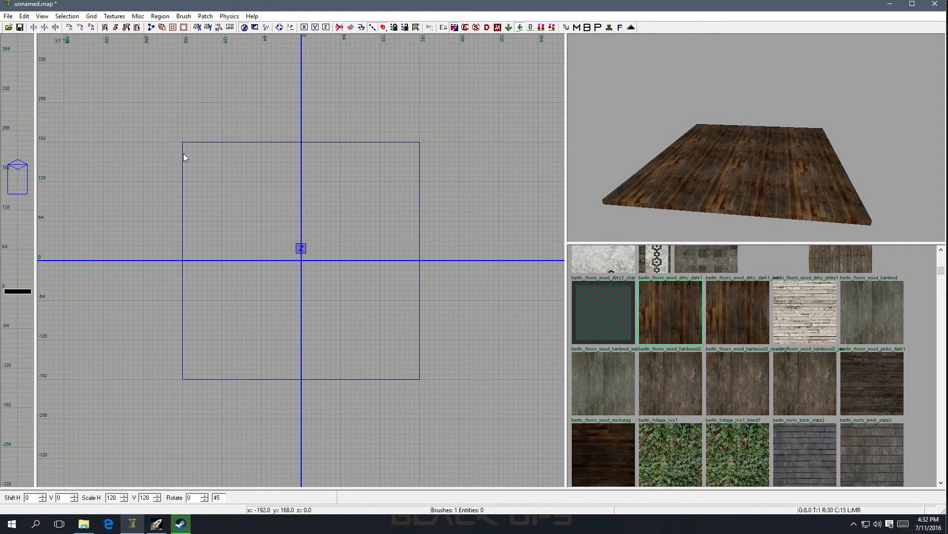
scroll(182, 154, up, 3)
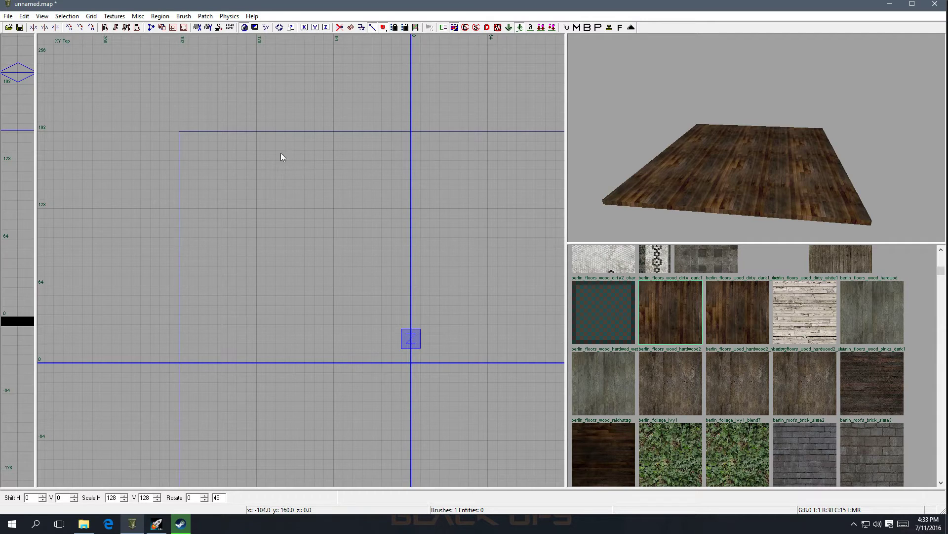
click(90, 15)
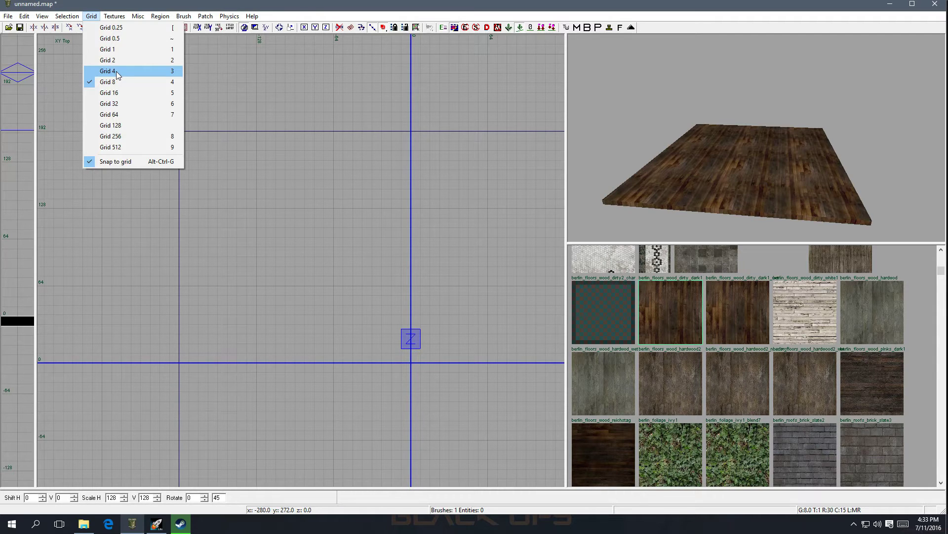
Step: Try grid sizes 4 and 2, then settle on an 8-unit snapping grid
click(116, 71)
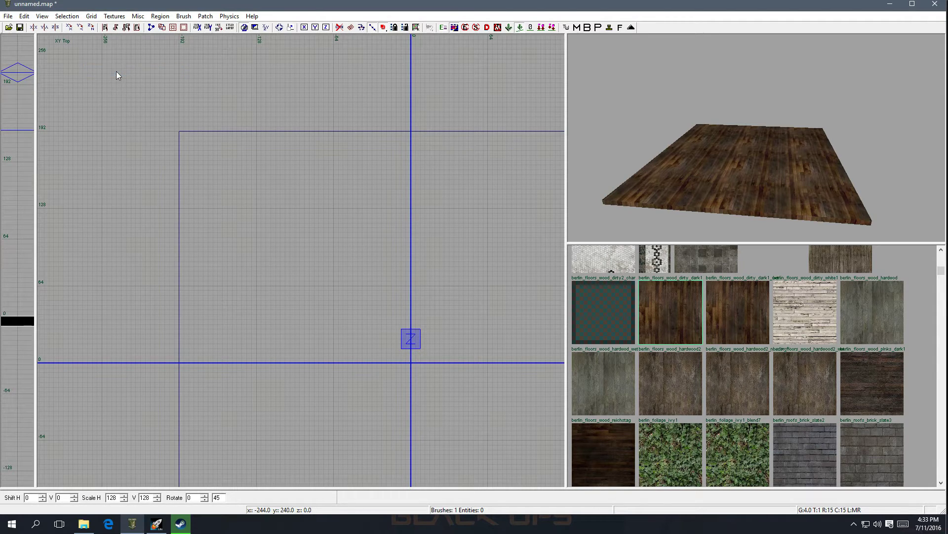
click(92, 16)
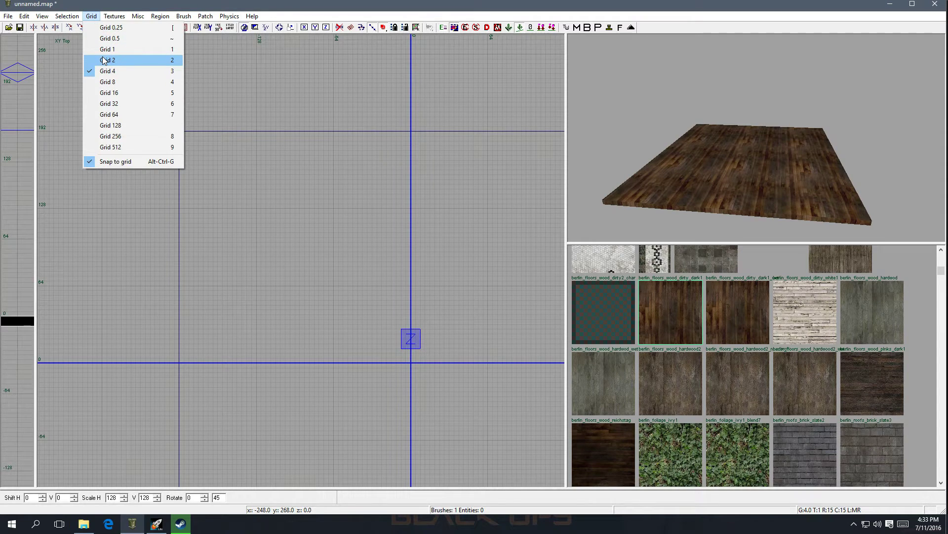
click(103, 59)
scroll(342, 262, up, 4)
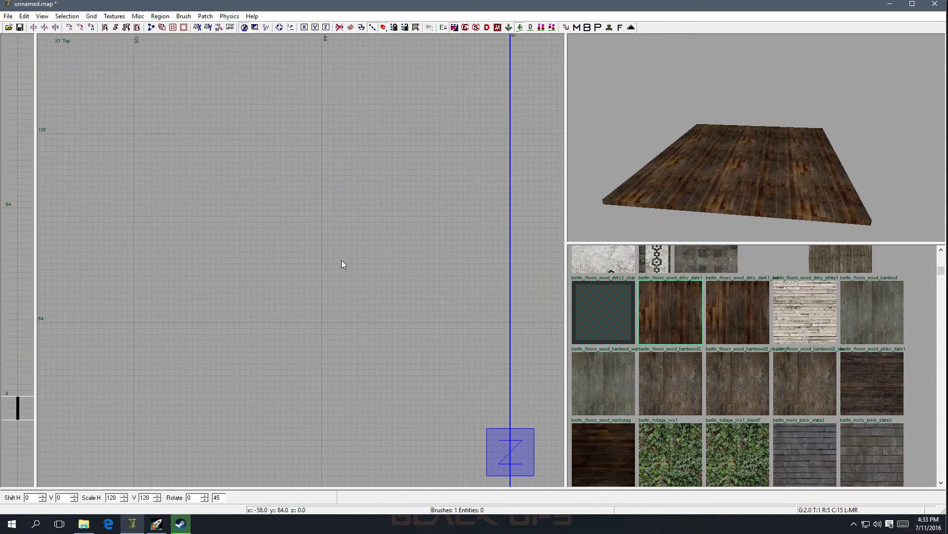
scroll(342, 260, down, 6)
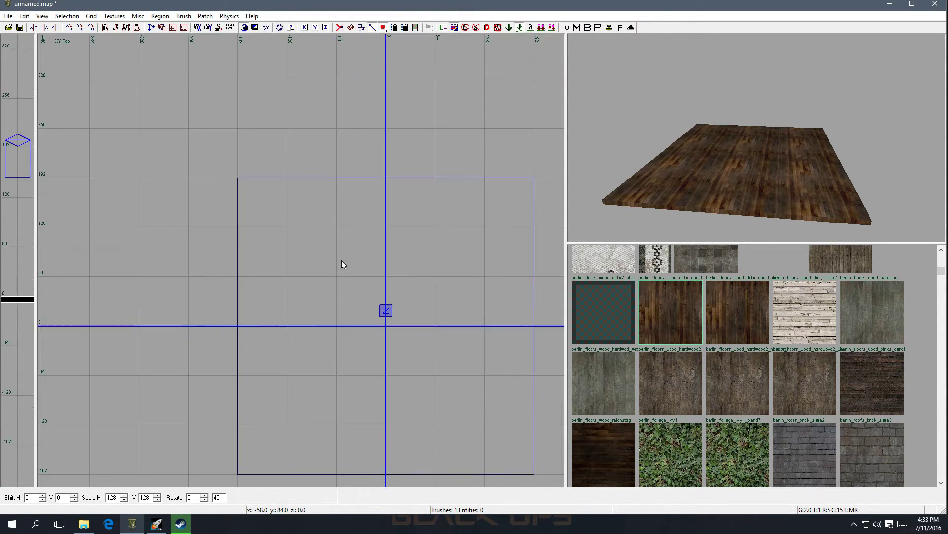
scroll(342, 260, up, 3)
click(114, 15)
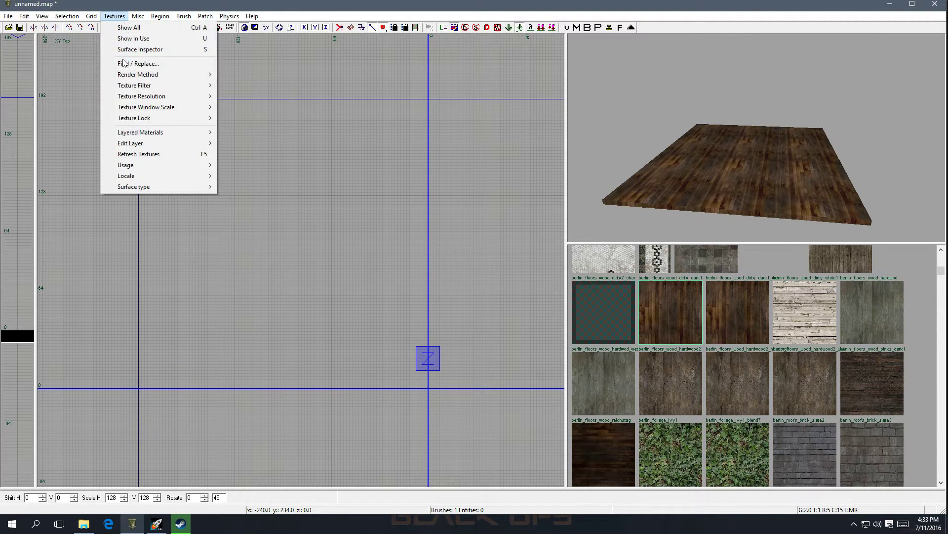
mouse_move(92, 15)
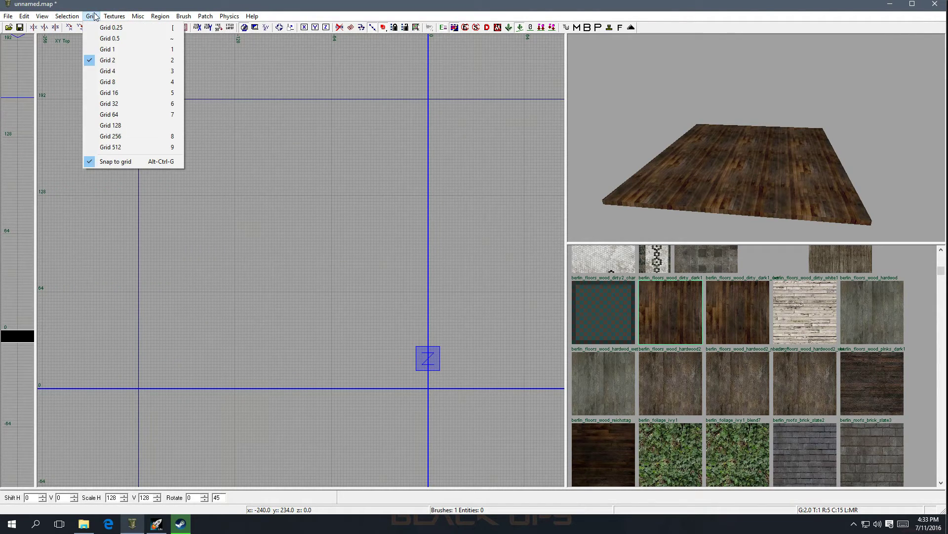
click(98, 84)
scroll(174, 203, down, 2)
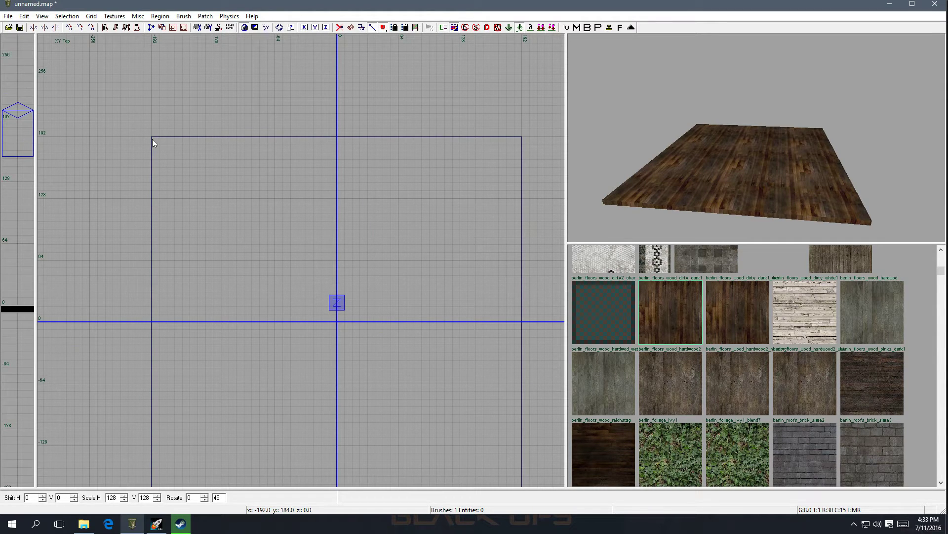
Step: Draw an 8×368 wall brush along the floor's left edge and raise it to 128 units tall
drag(152, 143, 189, 445)
scroll(187, 423, down, 1)
scroll(187, 423, down, 1)
scroll(193, 482, up, 1)
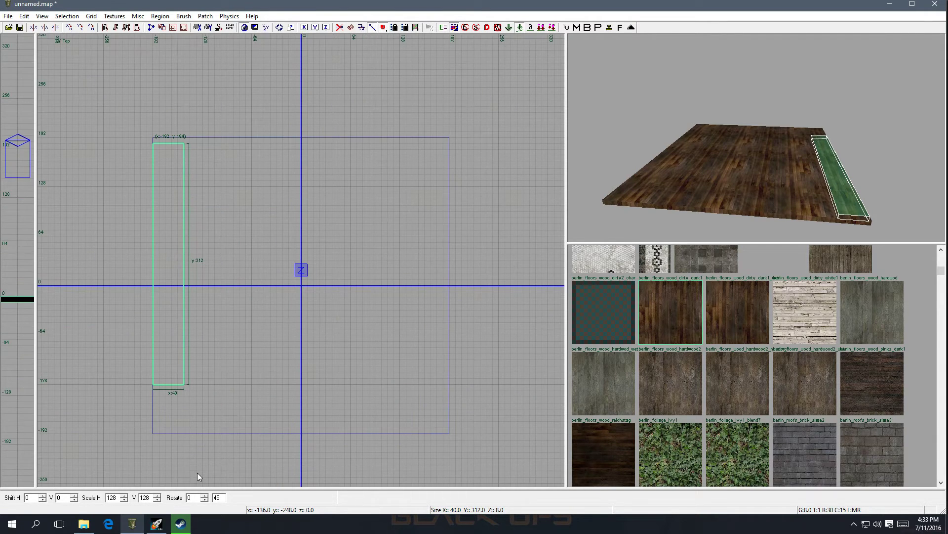
drag(149, 394, 169, 449)
drag(267, 371, 230, 372)
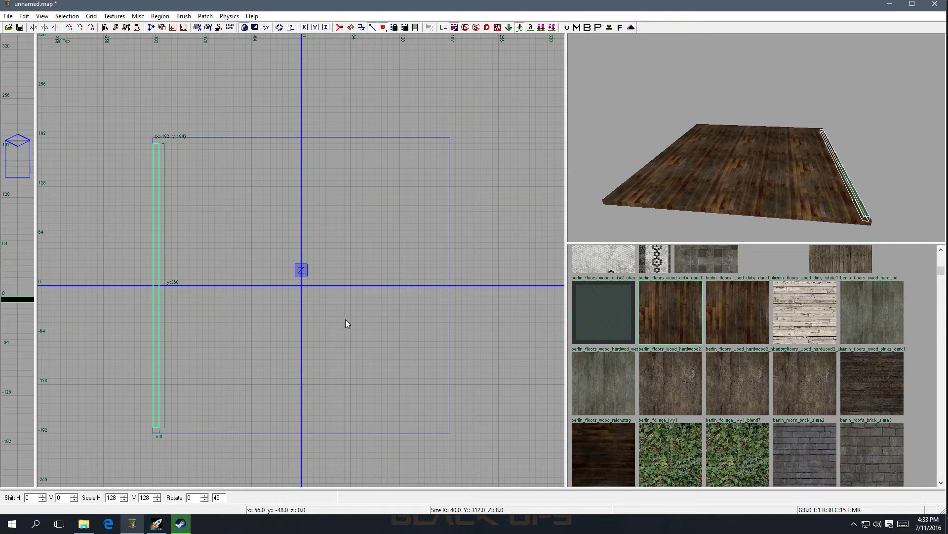
key(ctrl+Tab)
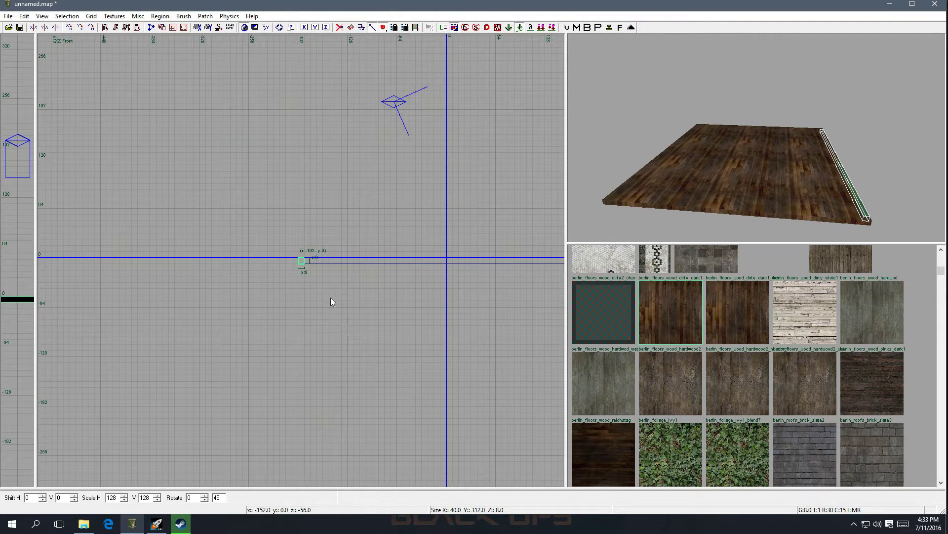
drag(303, 256, 307, 141)
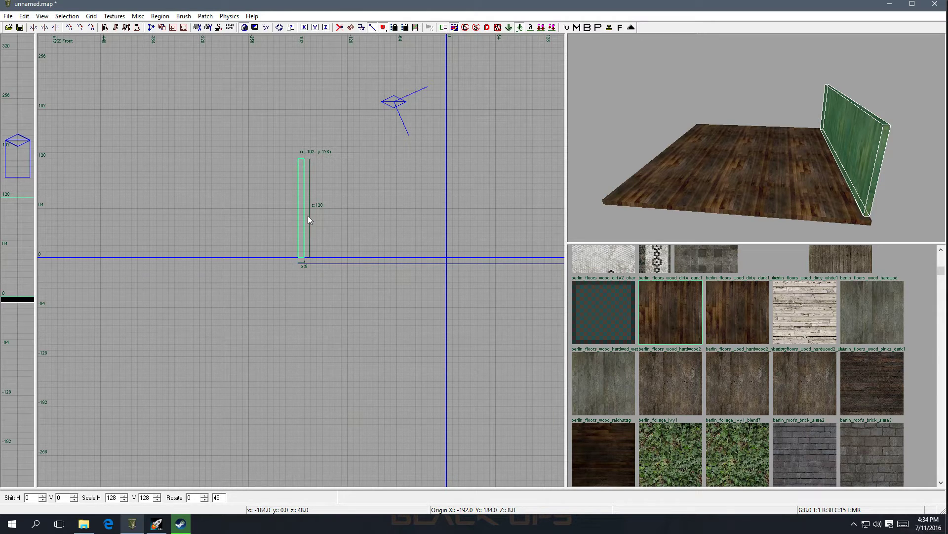
Step: Duplicate the left wall, move the copy to the floor's right edge, and deselect it
key(ctrl+Tab)
key(ctrl+Tab)
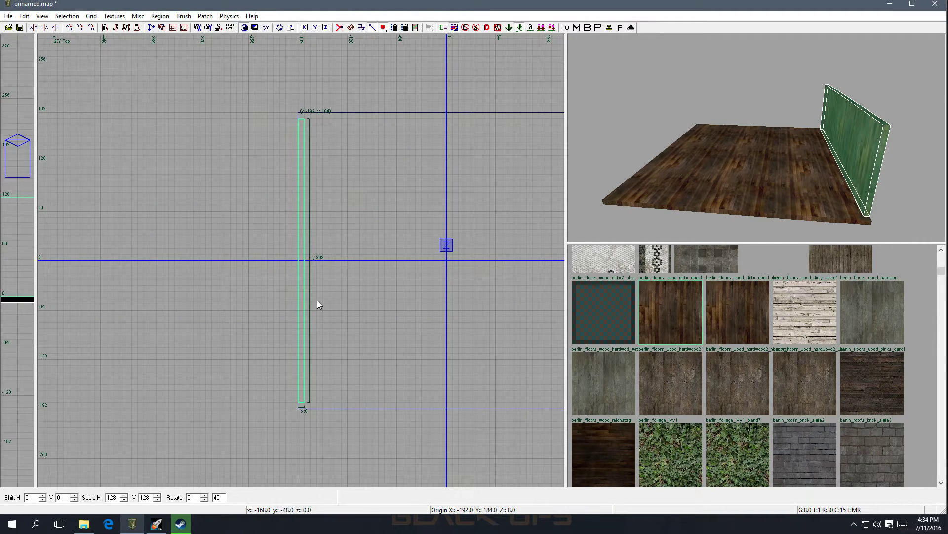
scroll(433, 297, down, 4)
scroll(481, 314, up, 3)
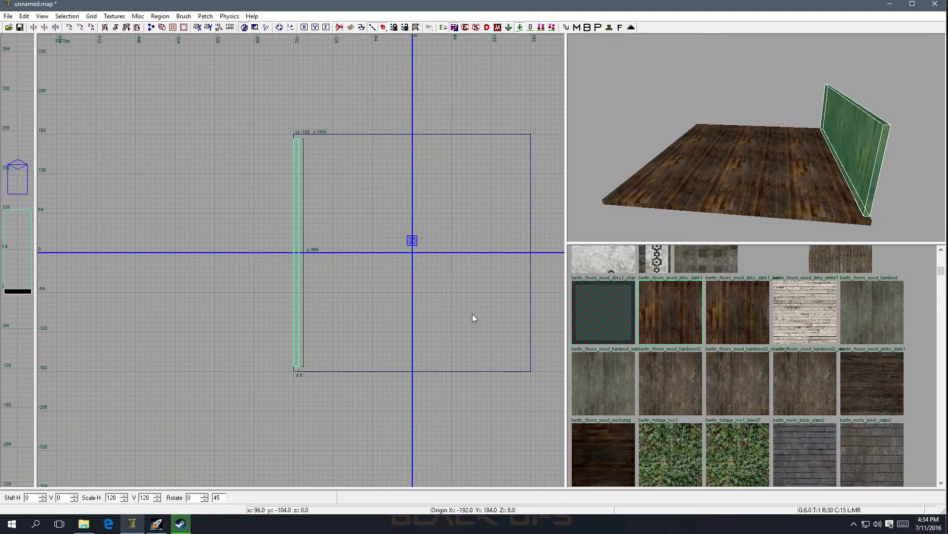
key(alt+Right)
key(alt+Down)
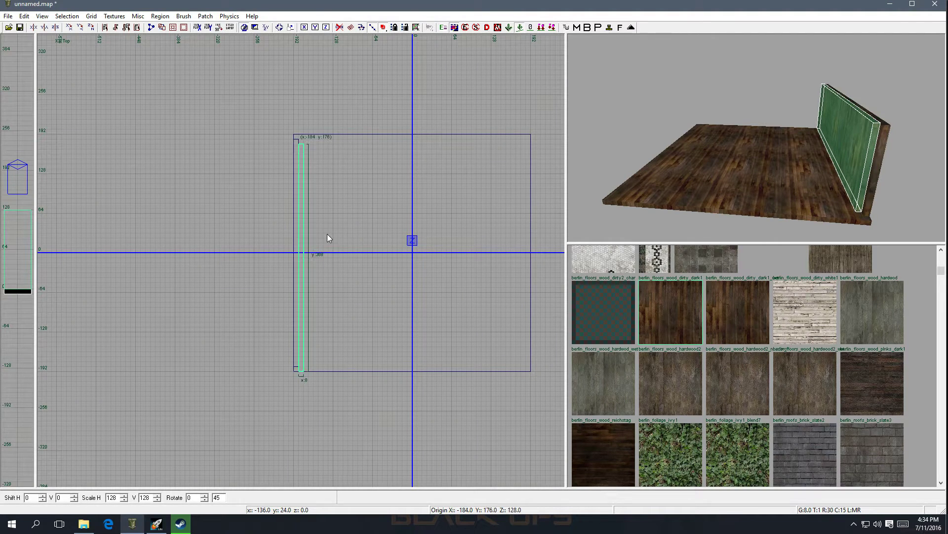
drag(301, 257, 528, 254)
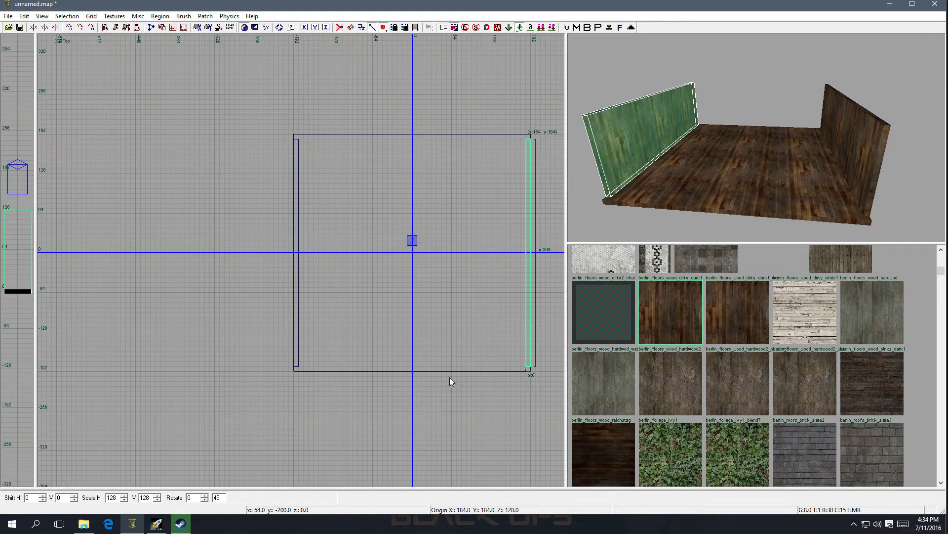
key(Escape)
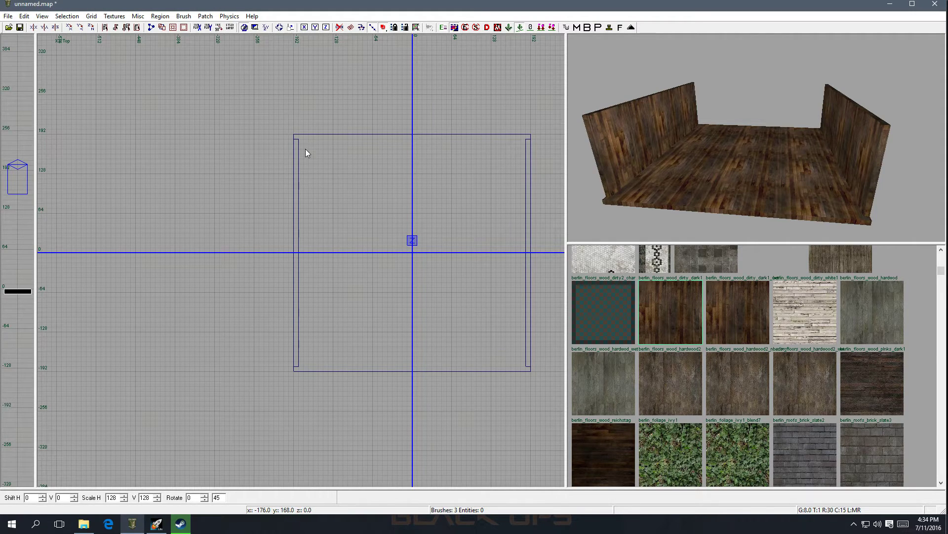
Step: Draw a wall along the top edge, trim it to meet the side wall, and place a copy on the bottom edge
drag(298, 134, 527, 151)
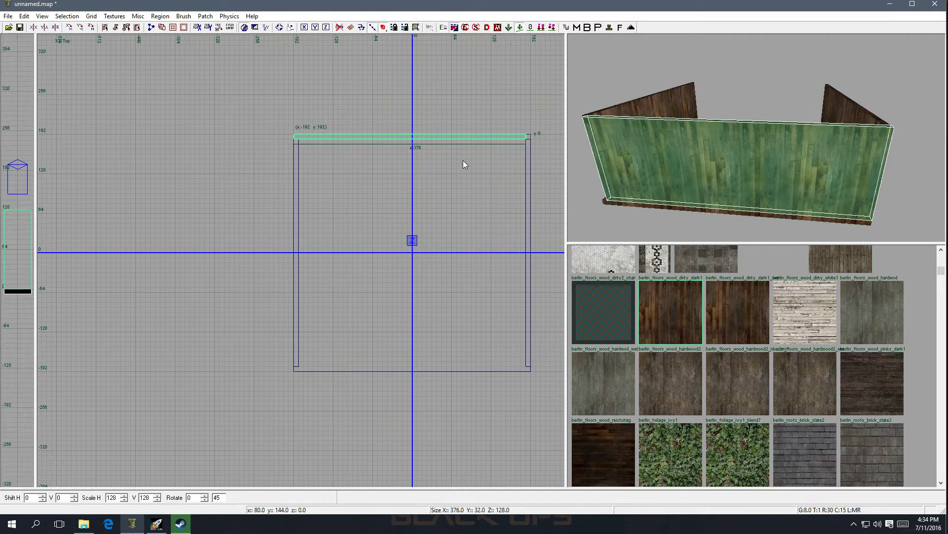
drag(249, 139, 257, 137)
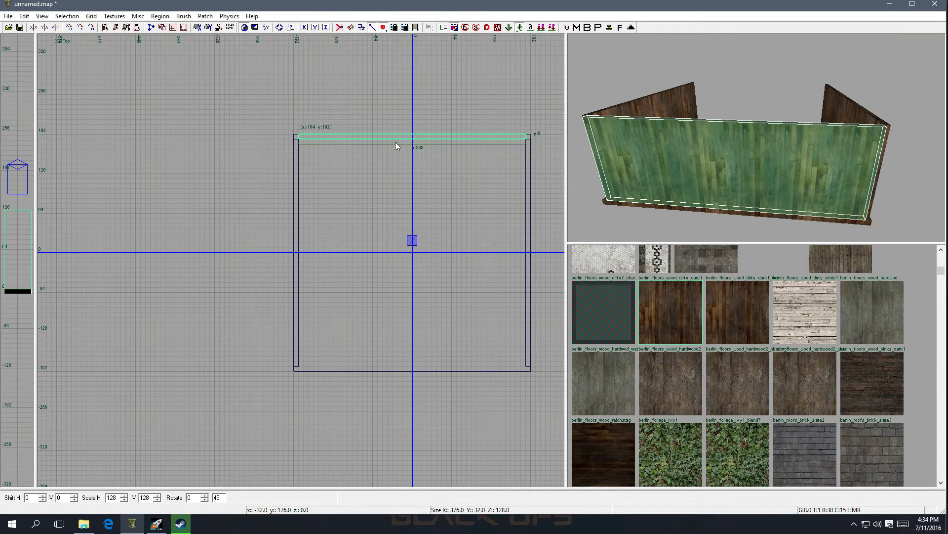
drag(399, 138, 393, 367)
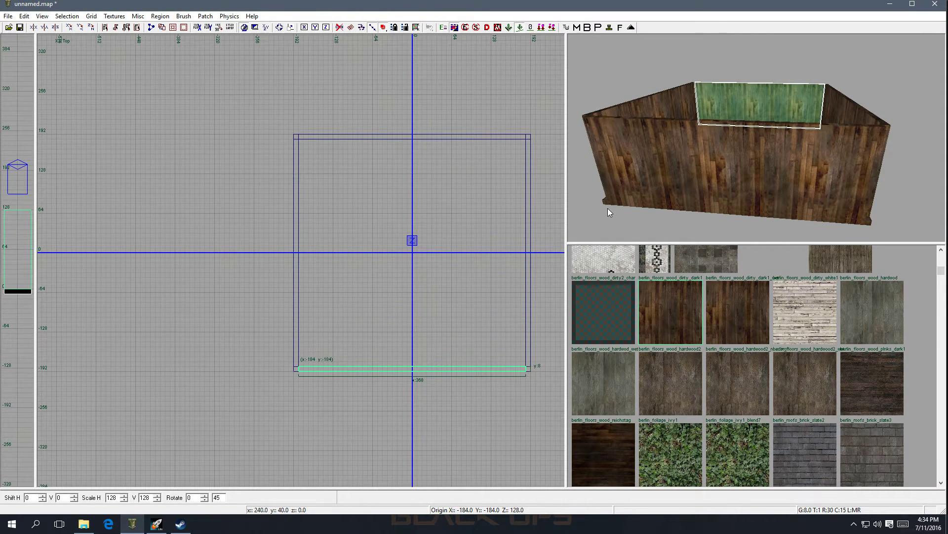
key(Escape)
Step: Fly the 3D camera into the room to face a wall head-on
right_click(728, 152)
key(w)
key(s)
key(a)
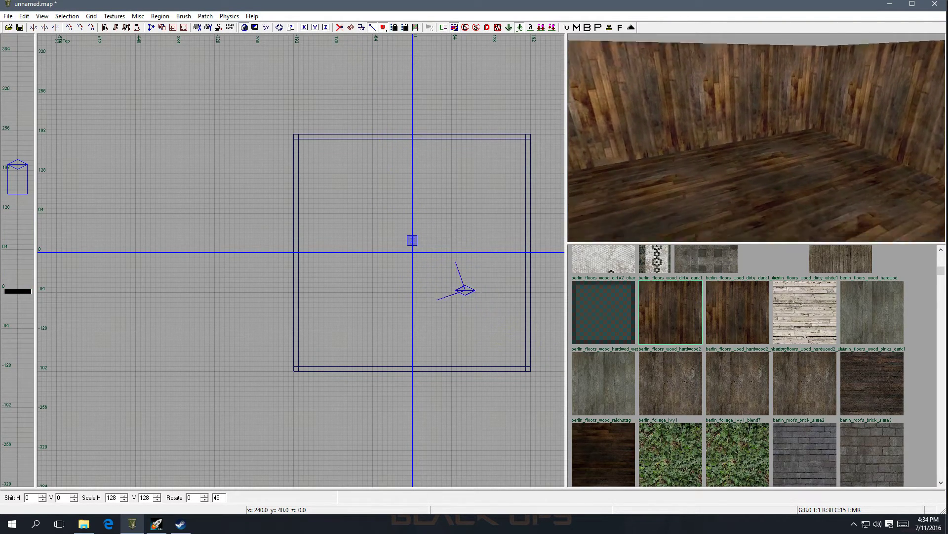
Step: Free the pointer from the camera and select the back wall's inner face in the 3D view
right_click(728, 152)
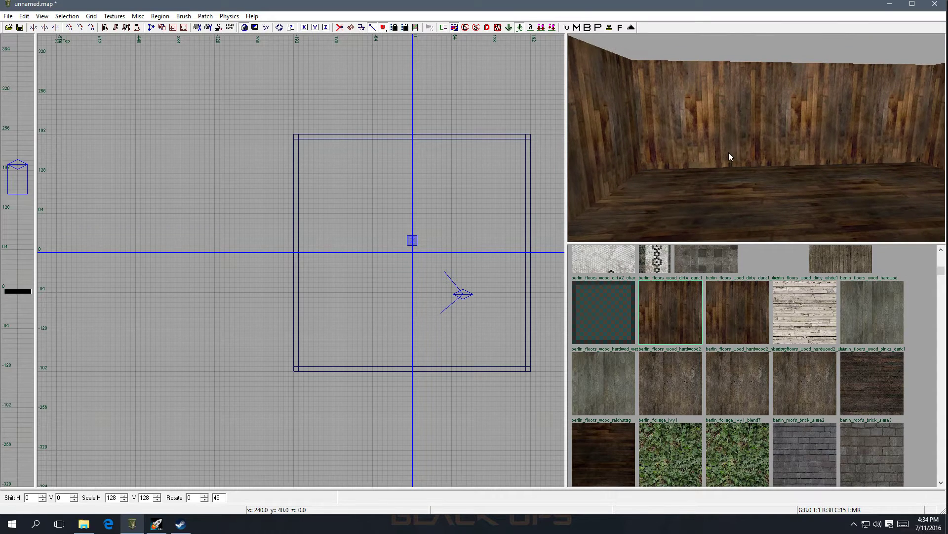
shift+click(770, 130)
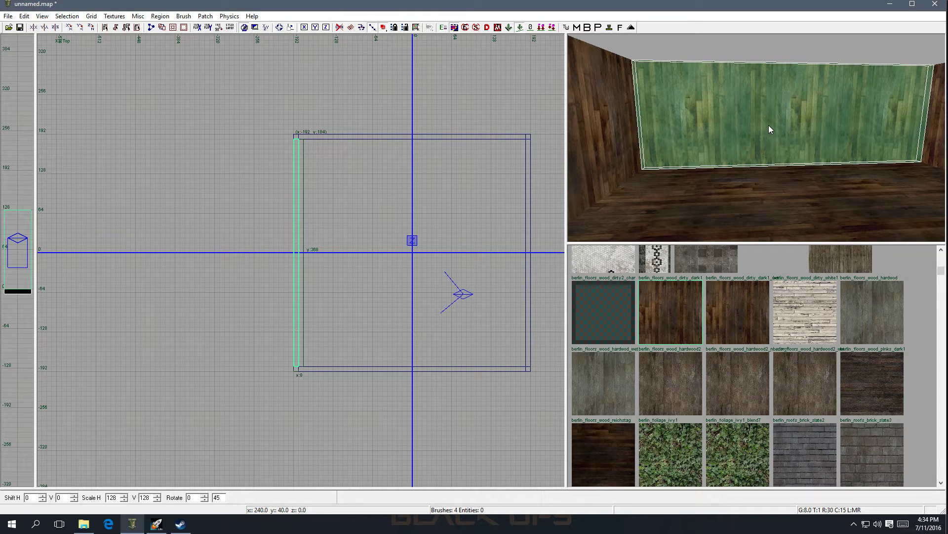
key(Escape)
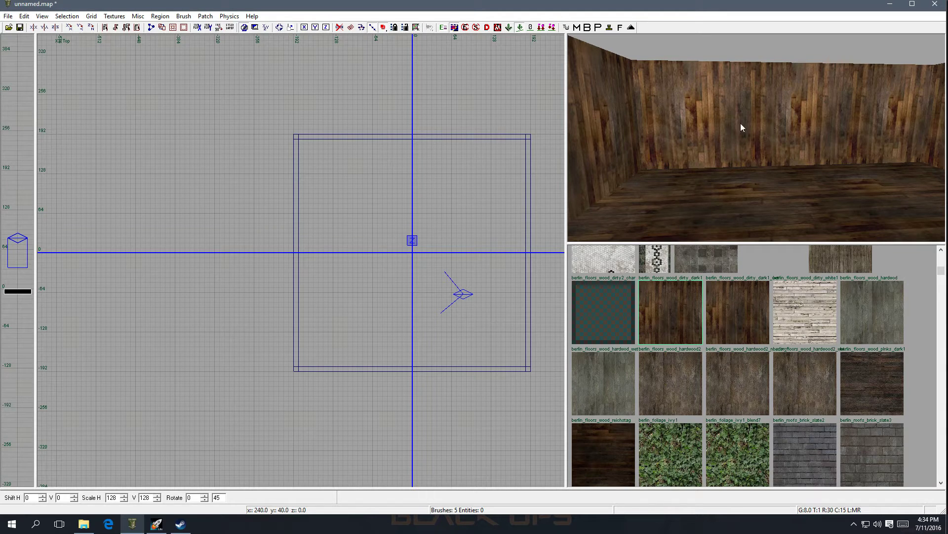
ctrl+shift+click(710, 130)
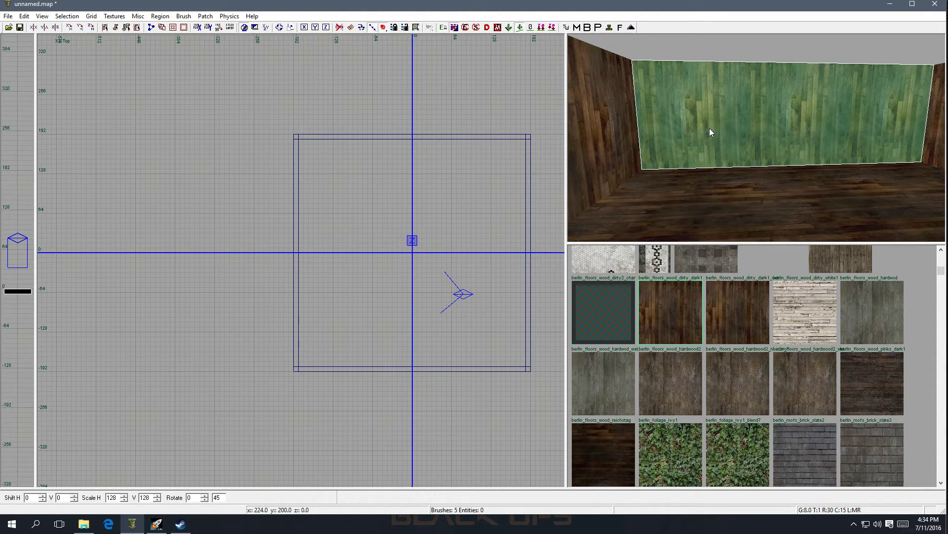
Step: Orbit around the room, add the centre wall's inner face to the selection, and view from above
drag(709, 129, 828, 103)
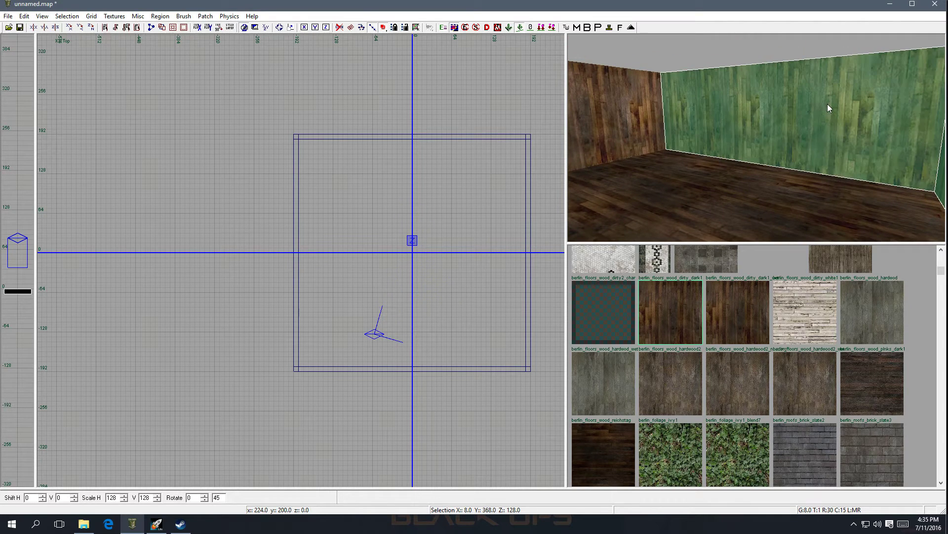
drag(753, 120, 791, 132)
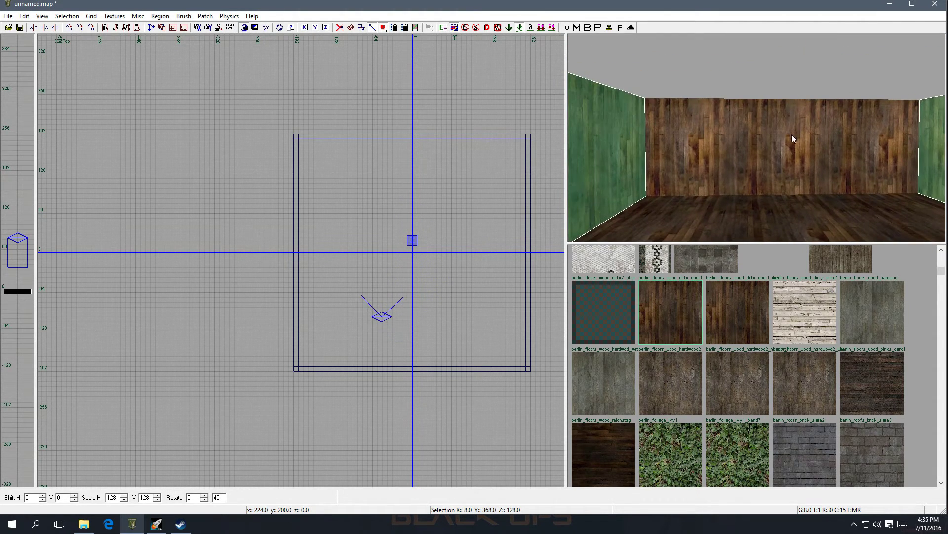
ctrl+shift+click(794, 144)
mouse_move(823, 172)
mouse_down()
mouse_move(823, 240)
mouse_move(814, 180)
mouse_up()
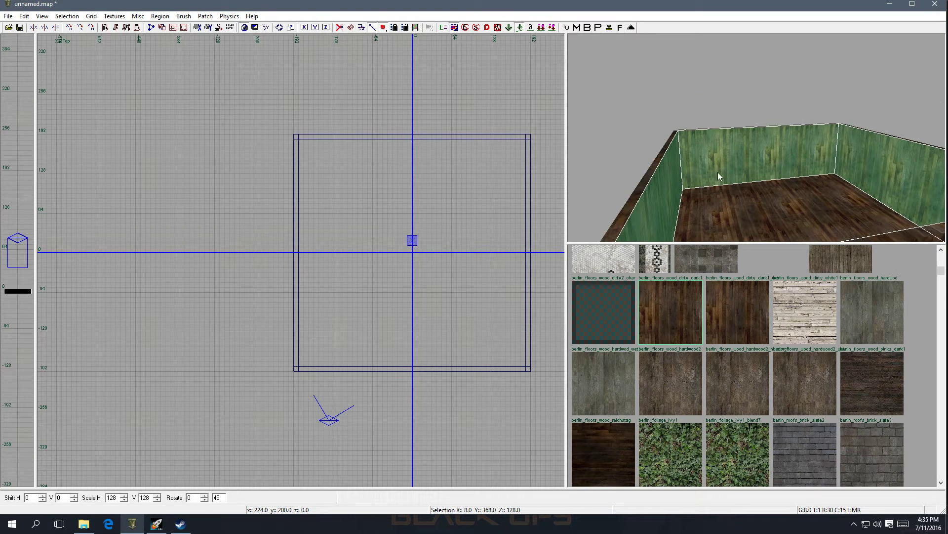
Step: Show the Usage submenu under the Textures menu
click(114, 16)
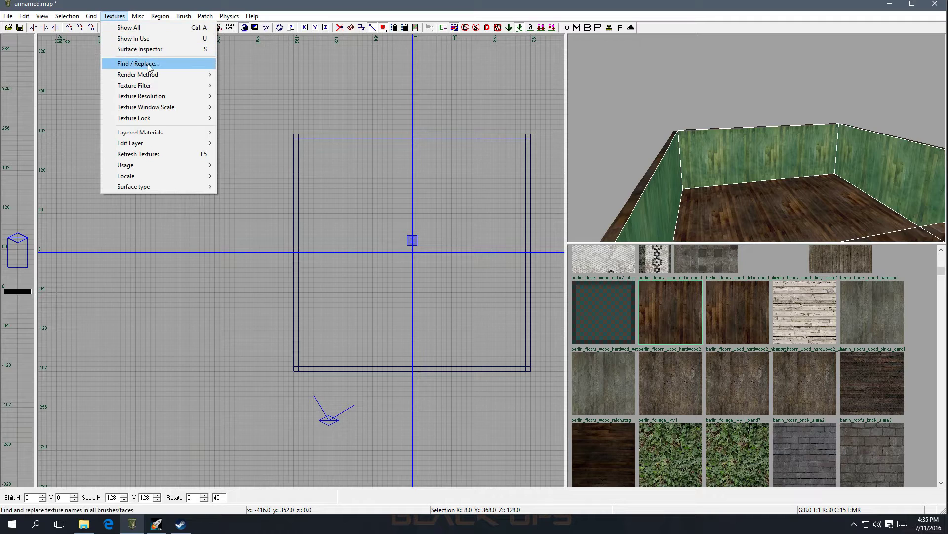
mouse_move(173, 168)
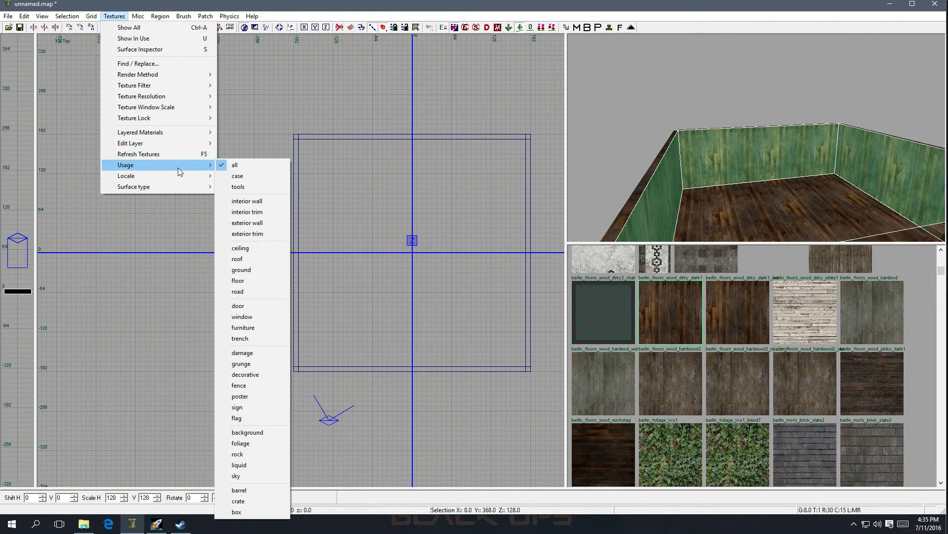